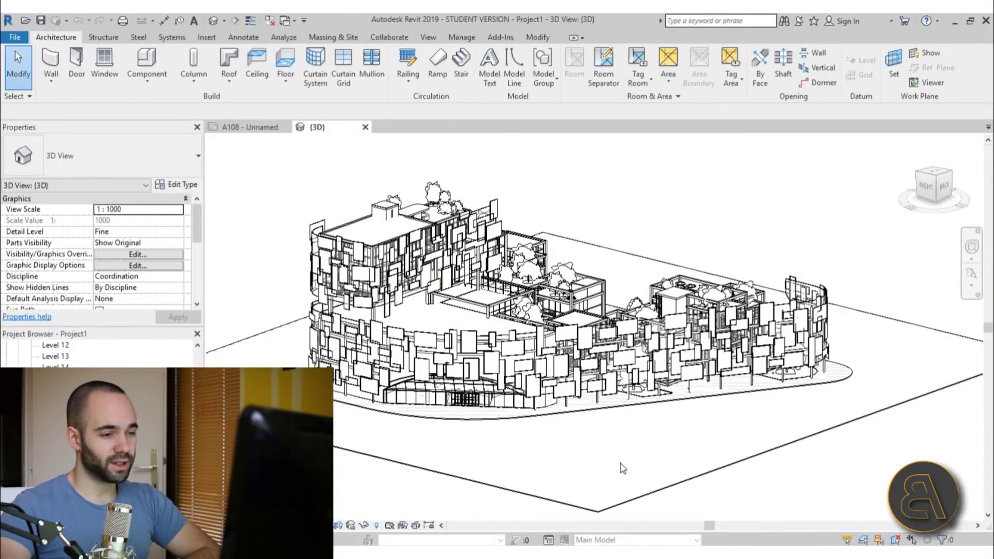
Step: Examine the street facade in the 3D view, selecting its generic-model panel screen to highlight its extent and deselecting it
middle_click_drag(621, 467, 594, 444)
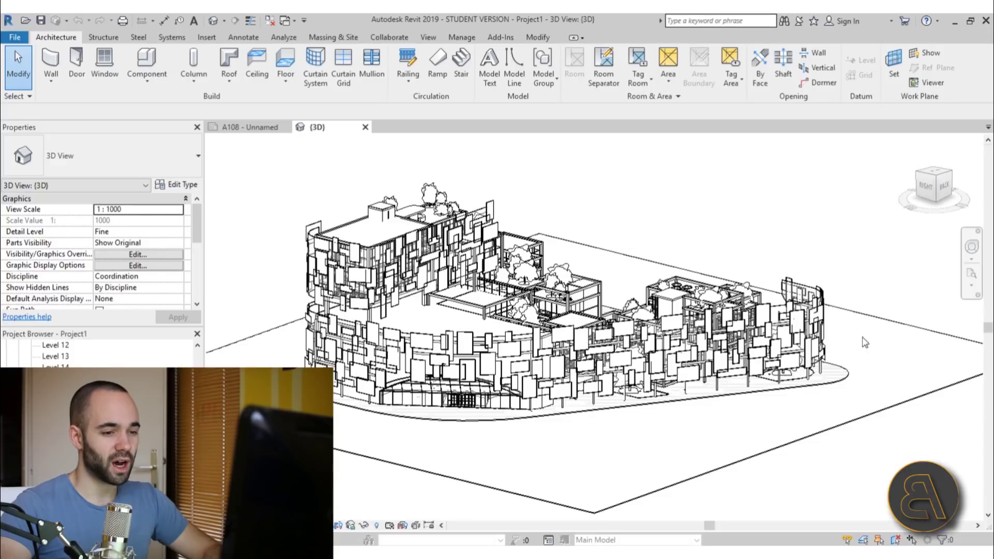
mouse_move(782, 412)
middle_mouse_down("shift")
mouse_move(854, 402)
mouse_move(764, 412)
middle_mouse_up("shift")
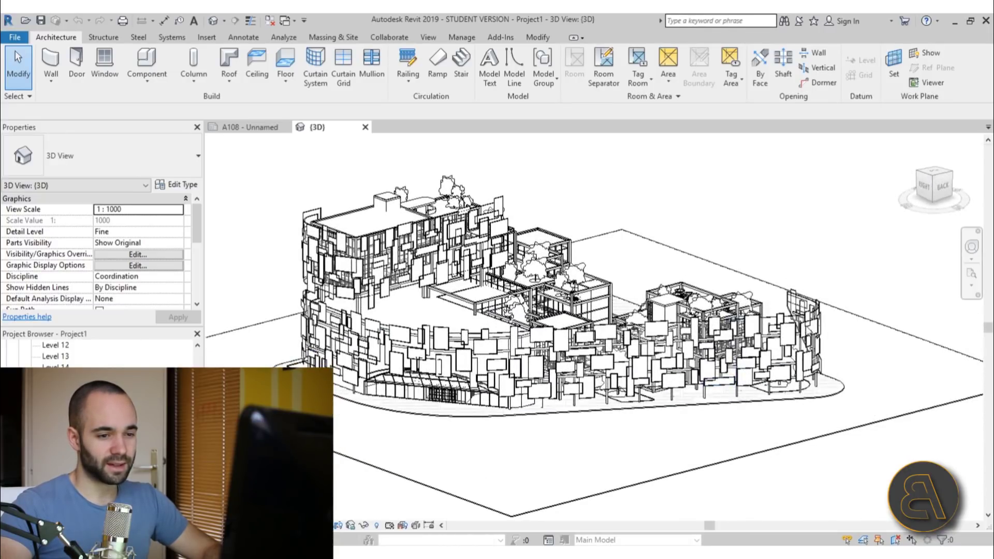
scroll(744, 286, "up", 4)
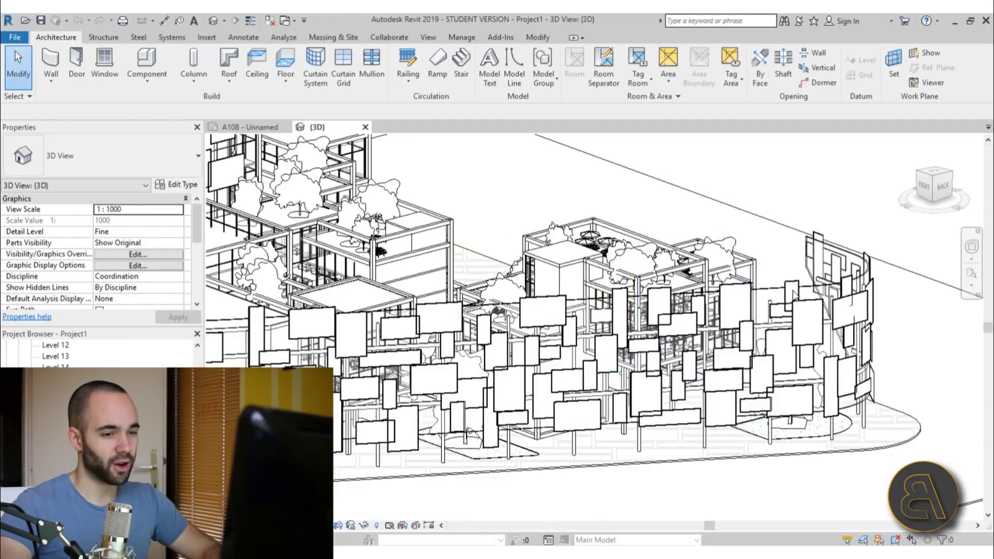
left_click(744, 286)
scroll(542, 253, "down", 5)
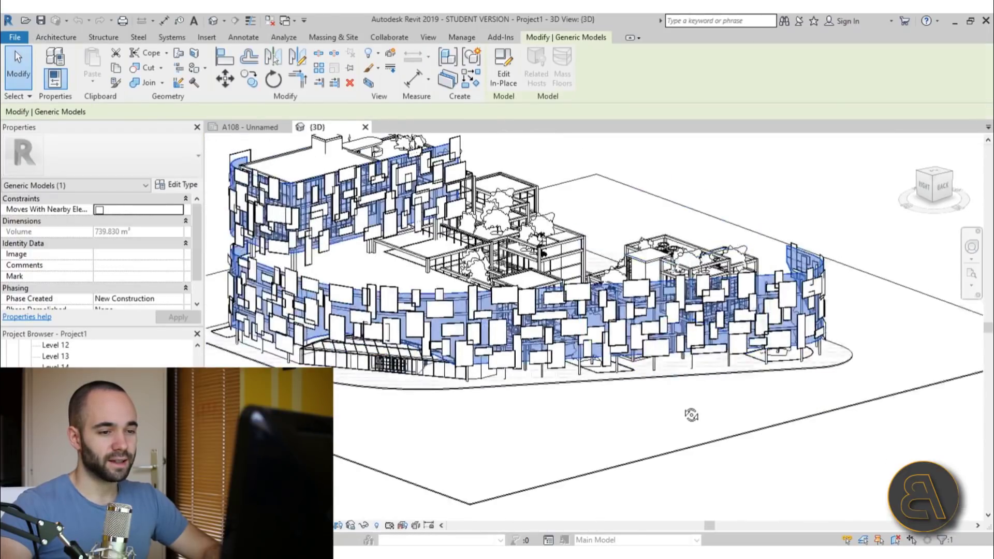
middle_click_drag(691, 414, 724, 416, "shift")
left_click(821, 368)
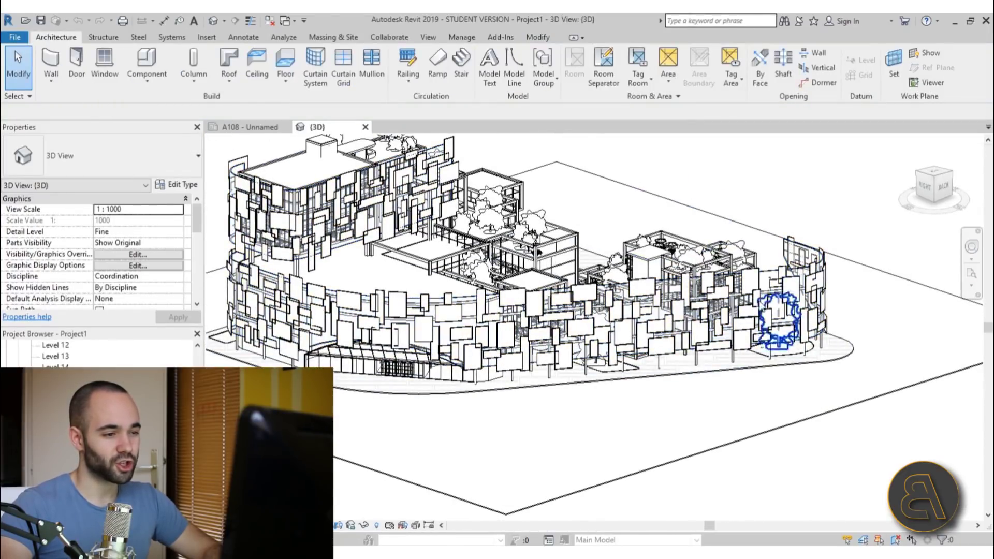
Step: Examine the rectangular facade panels up close and the overall massing of the building from the street corner
scroll(693, 321, "up", 5)
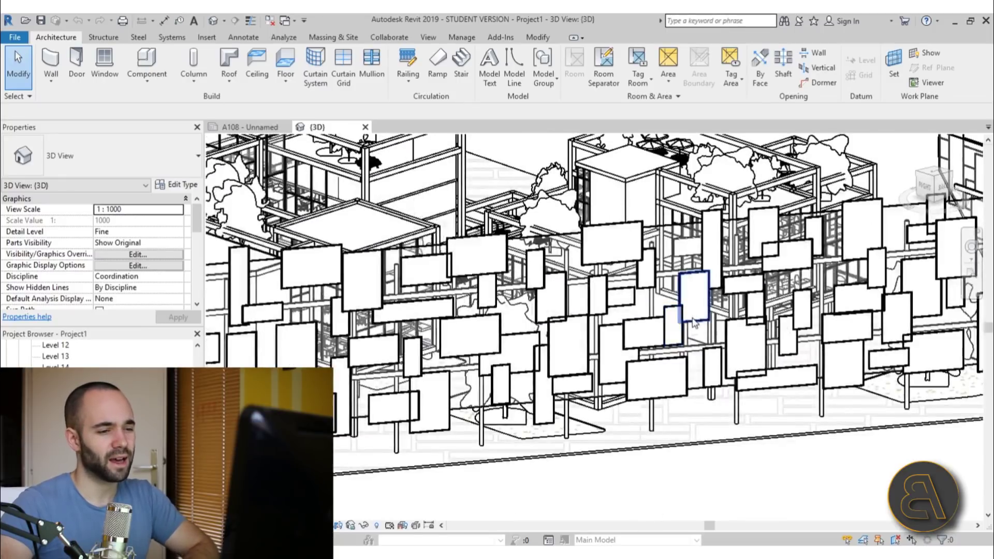
scroll(695, 323, "down", 4)
scroll(710, 452, "down", 2)
mouse_move(712, 453)
middle_mouse_down()
mouse_move(754, 443)
mouse_move(731, 457)
mouse_move(707, 450)
middle_mouse_up()
scroll(754, 443, "down", 2)
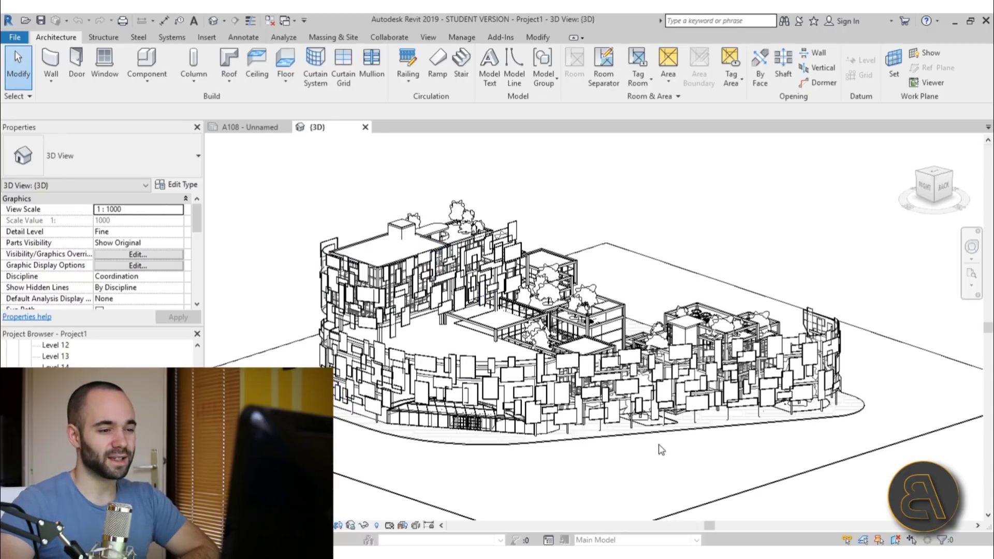
scroll(616, 478, "up", 4)
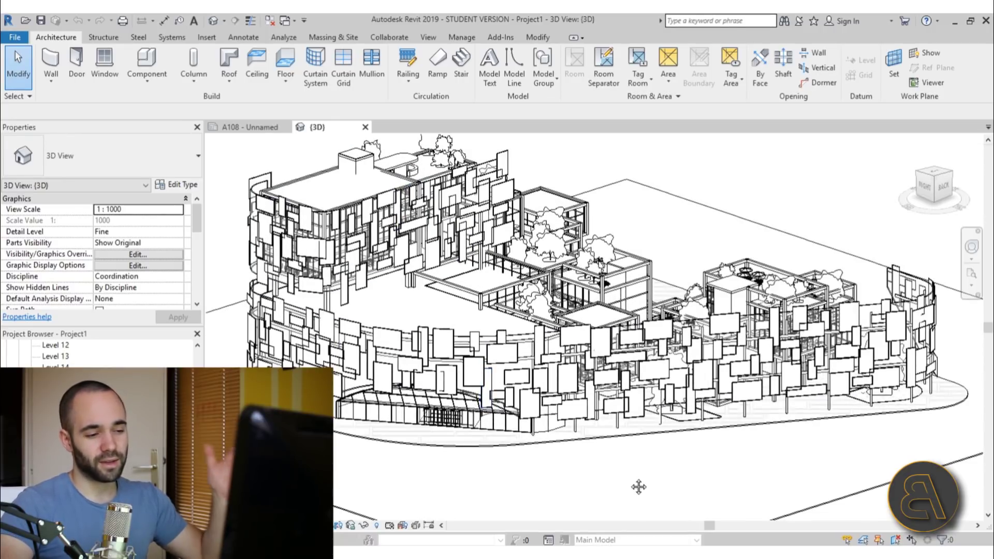
scroll(626, 492, "down", 3)
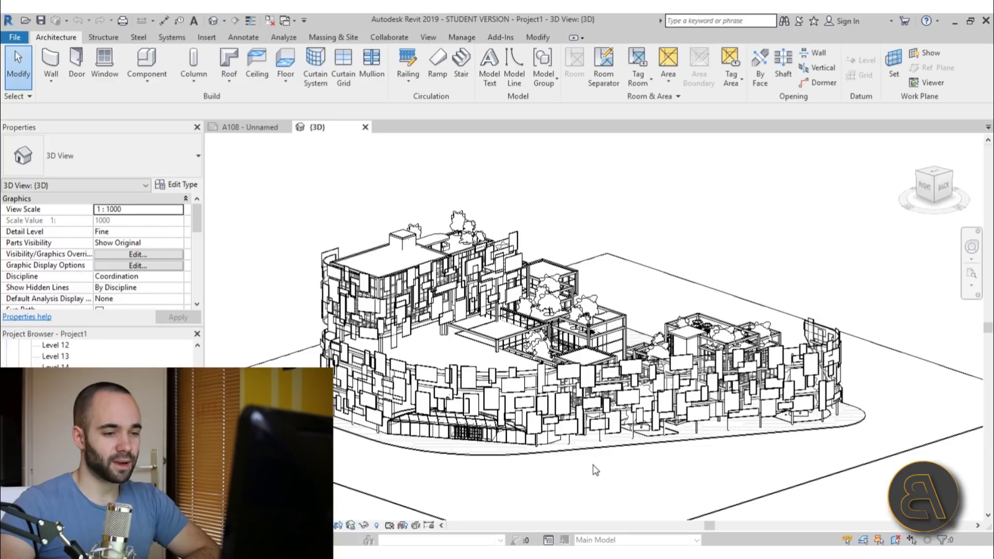
mouse_move(593, 465)
middle_mouse_down()
mouse_move(599, 471)
mouse_move(588, 454)
middle_mouse_up()
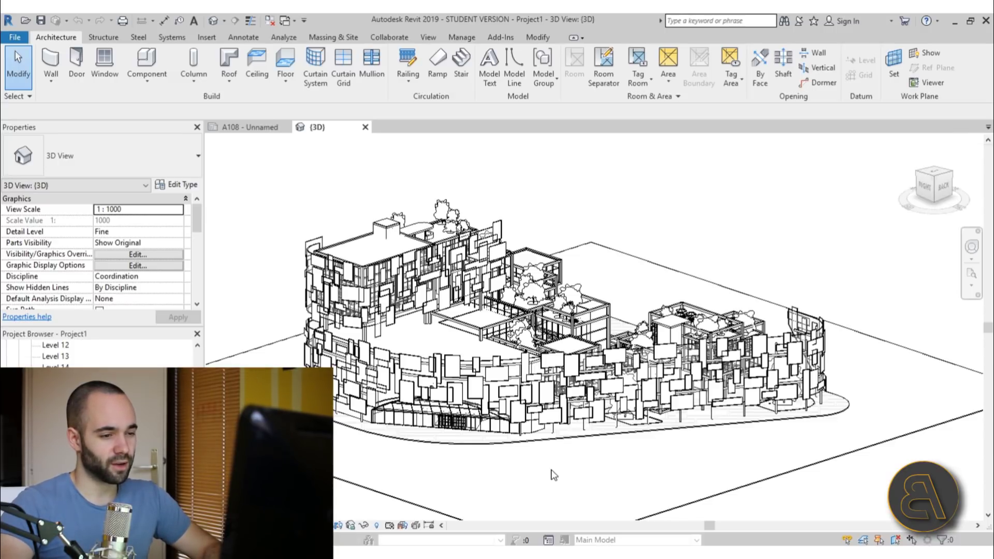
mouse_move(657, 473)
middle_mouse_down("shift")
mouse_move(661, 461)
mouse_move(582, 457)
mouse_move(696, 472)
mouse_move(667, 477)
middle_mouse_up("shift")
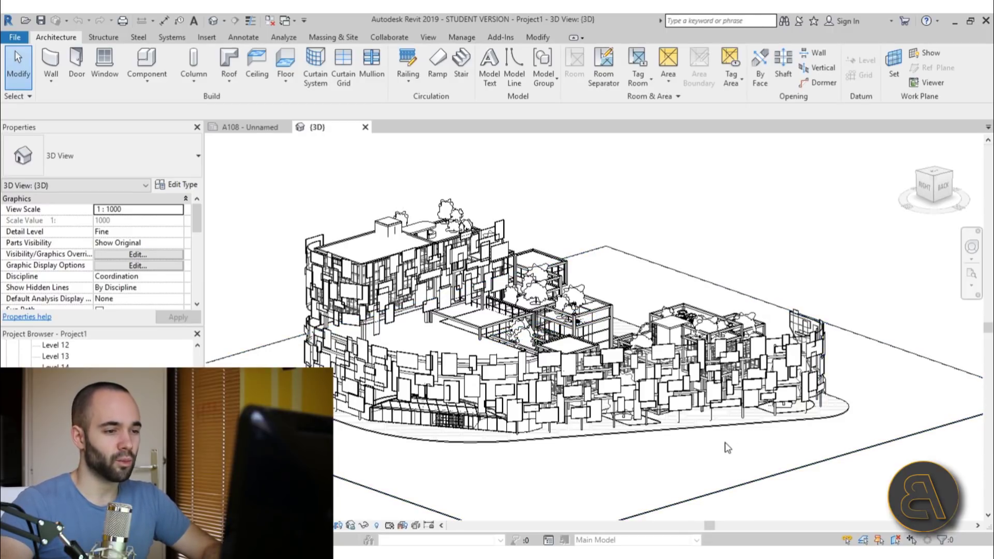
Step: Examine the opposite side of the building, with its stacked framed glass volumes, roof terraces, trees and plaza
middle_click_drag(713, 296, 390, 312, "shift")
middle_click_drag(817, 466, 808, 465)
scroll(527, 456, "up", 5)
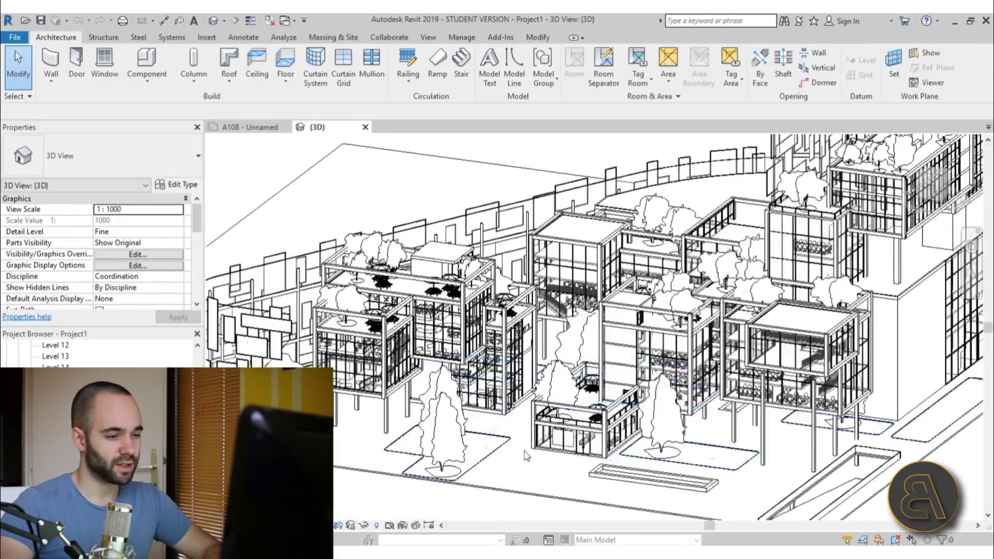
middle_click_drag(526, 455, 520, 443)
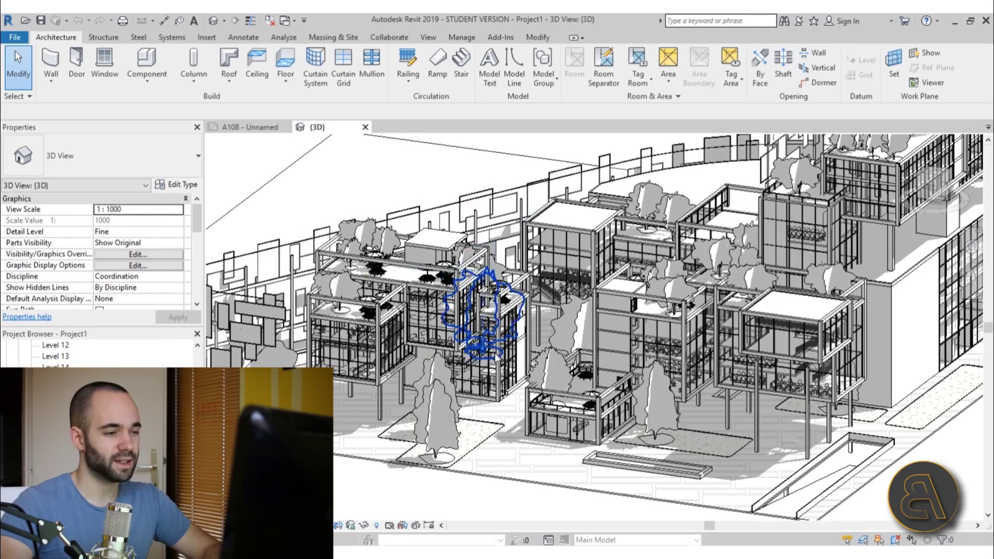
scroll(496, 349, "down", 1)
mouse_move(562, 481)
middle_mouse_down("shift")
mouse_move(582, 492)
mouse_move(574, 485)
middle_mouse_up("shift")
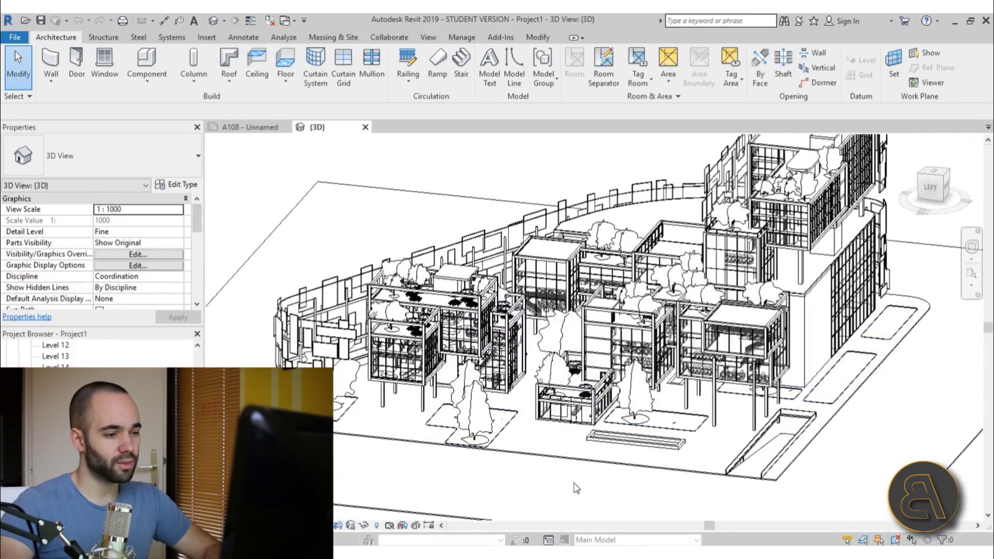
scroll(479, 337, "up", 1)
scroll(413, 311, "up", 5)
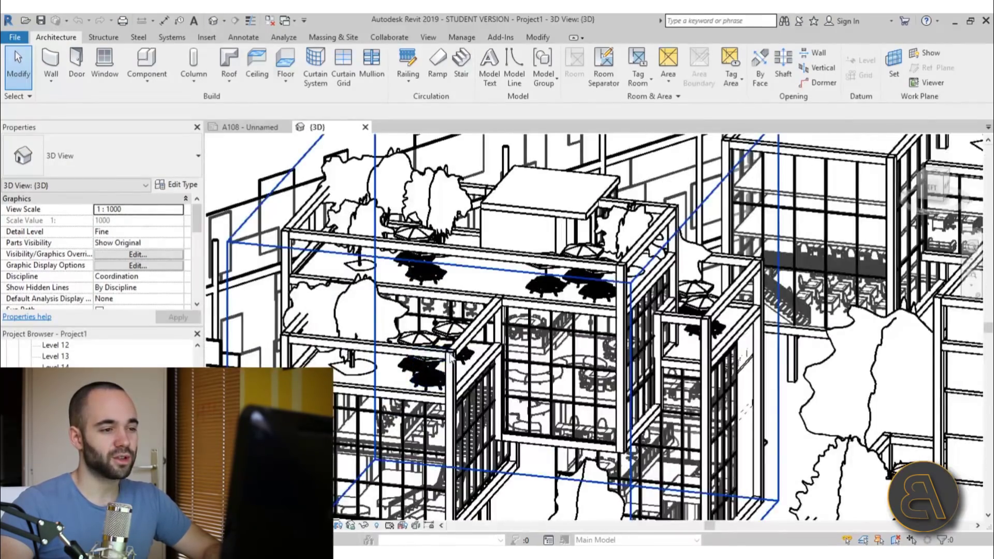
scroll(511, 440, "down", 6)
scroll(511, 440, "up", 2)
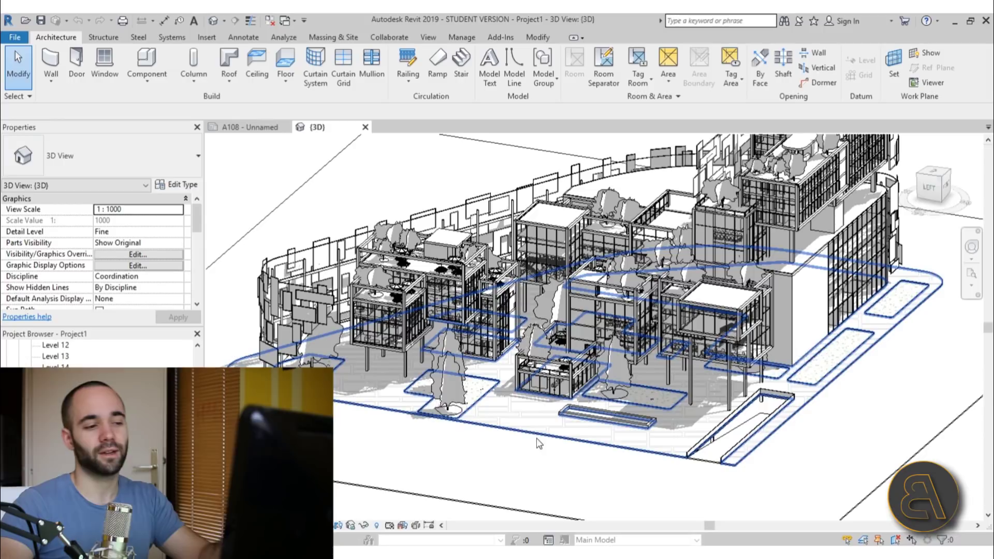
scroll(367, 283, "up", 4)
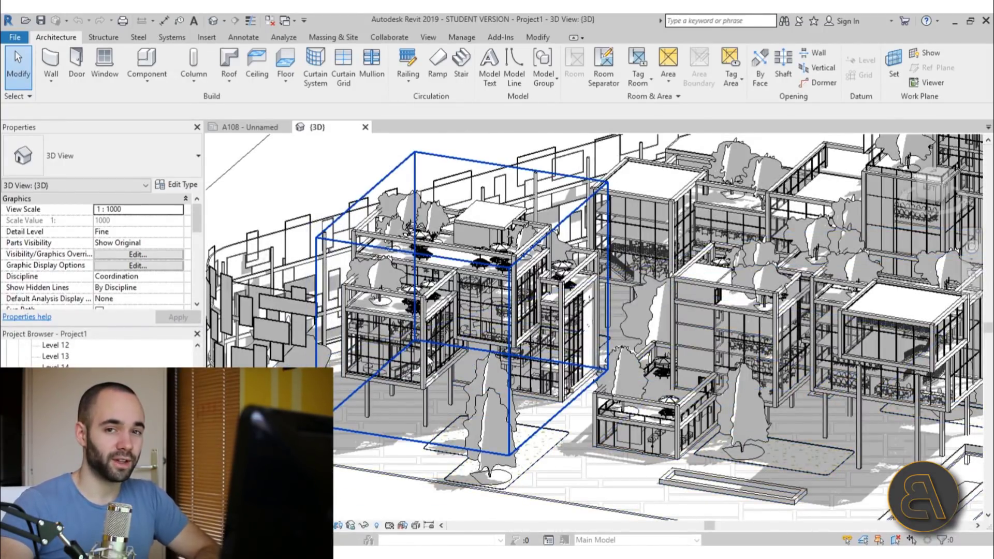
scroll(428, 360, "down", 3)
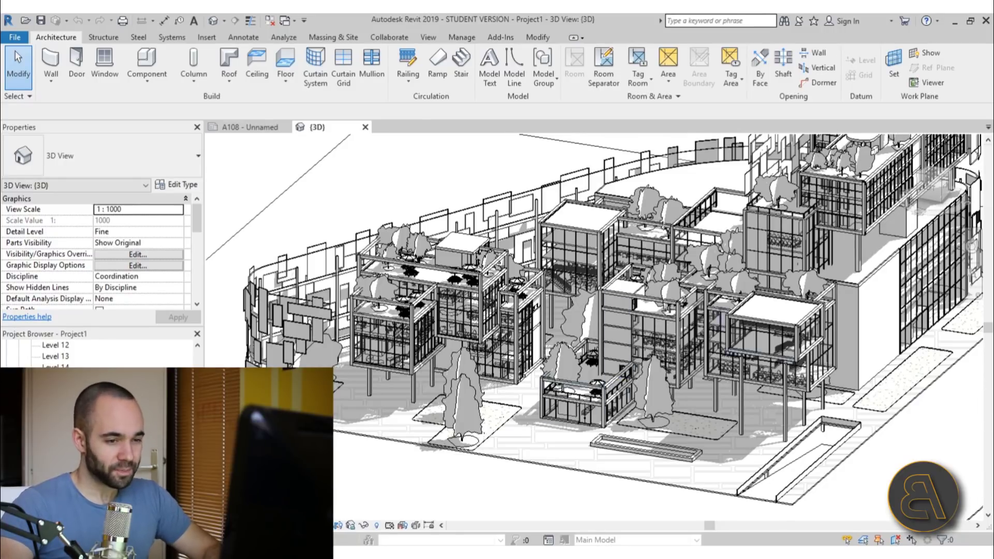
scroll(535, 453, "down", 4)
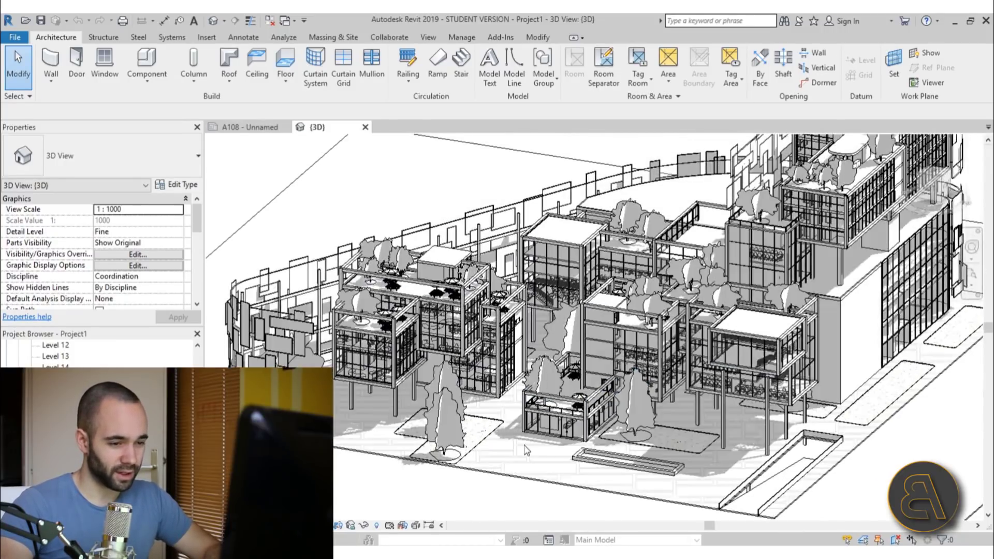
Step: Examine the ground-floor entrance beneath the curved panel facade and the glazed curtain-wall side of the building
middle_click_drag(767, 470, 387, 492, "shift")
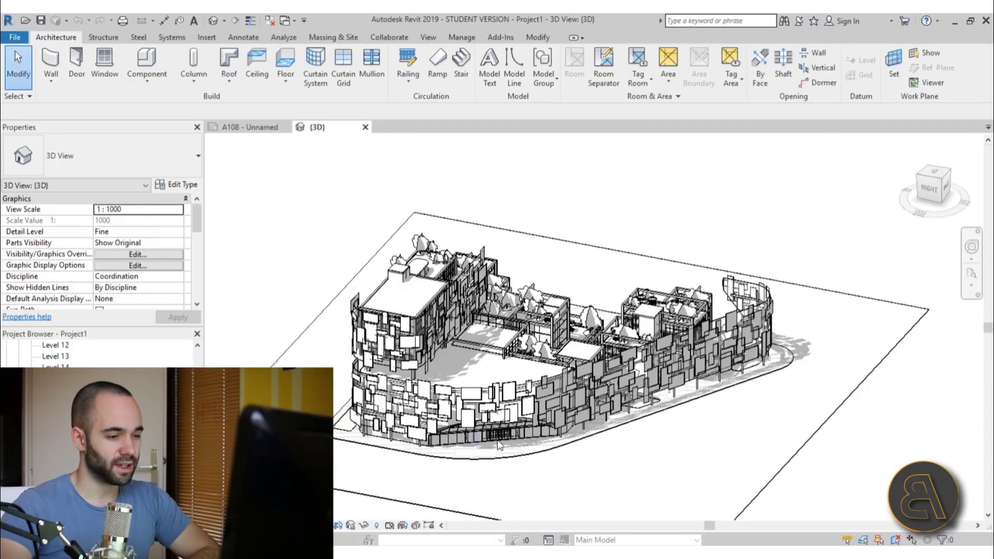
scroll(482, 449, "up", 3)
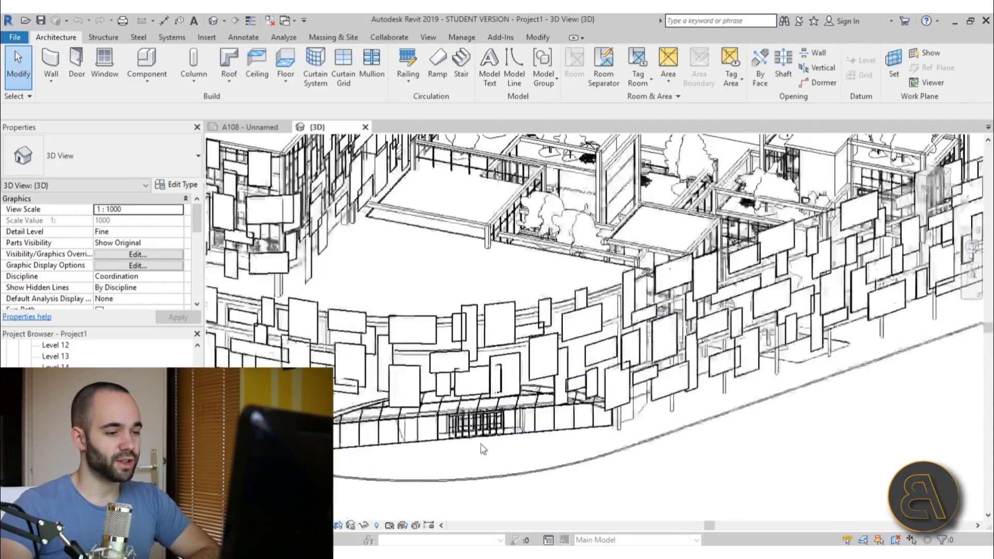
scroll(482, 449, "up", 4)
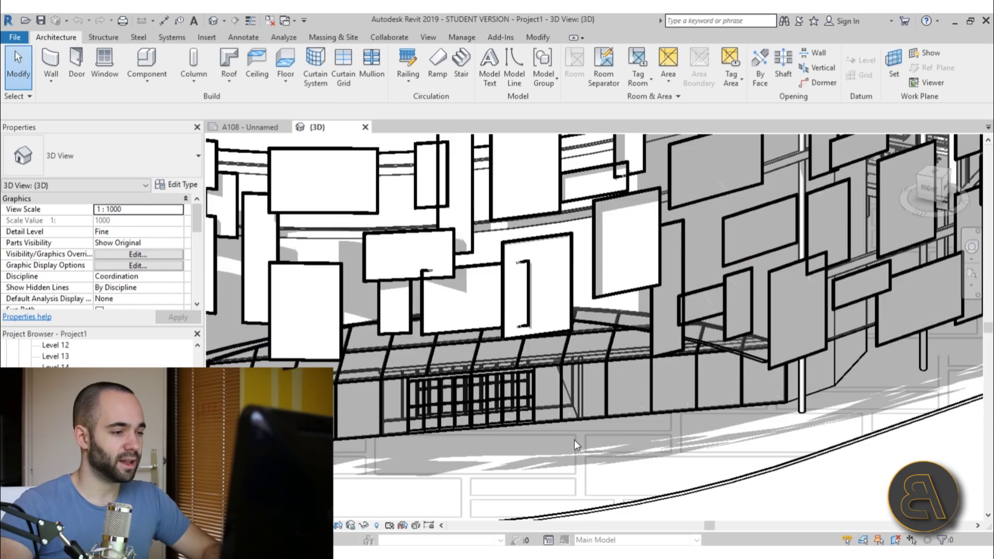
scroll(575, 441, "down", 3)
scroll(576, 453, "down", 3)
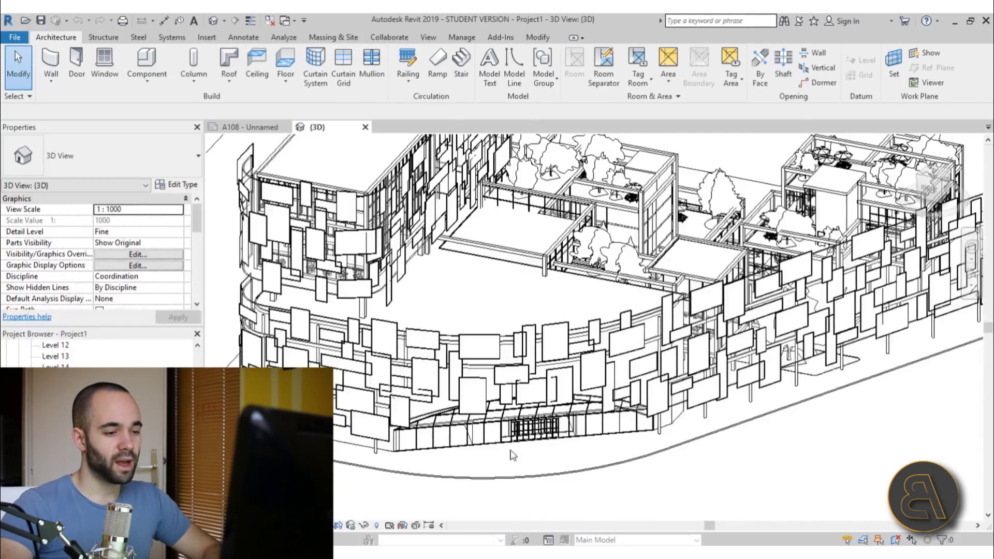
scroll(513, 456, "up", 3)
middle_click_drag(537, 465, 599, 377, "shift")
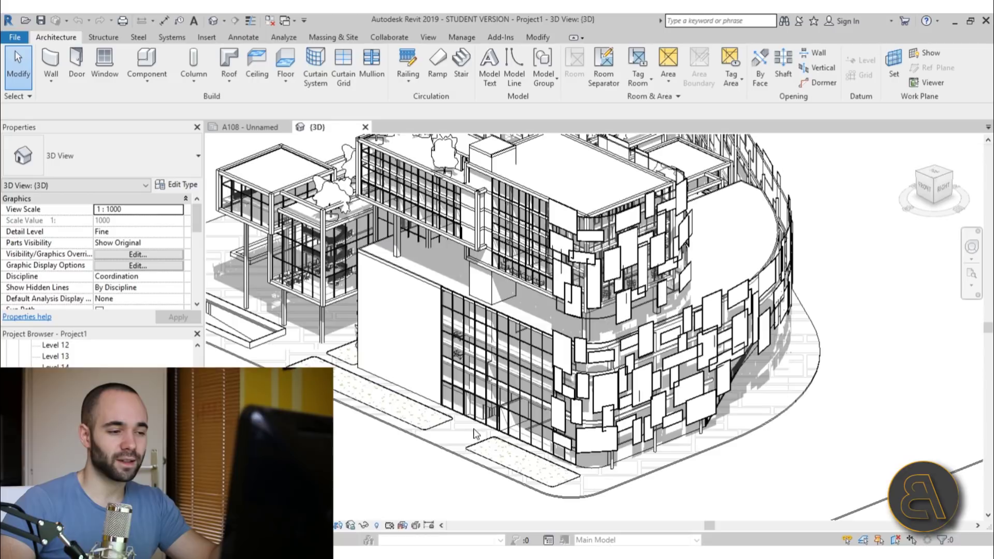
scroll(460, 448, "down", 1)
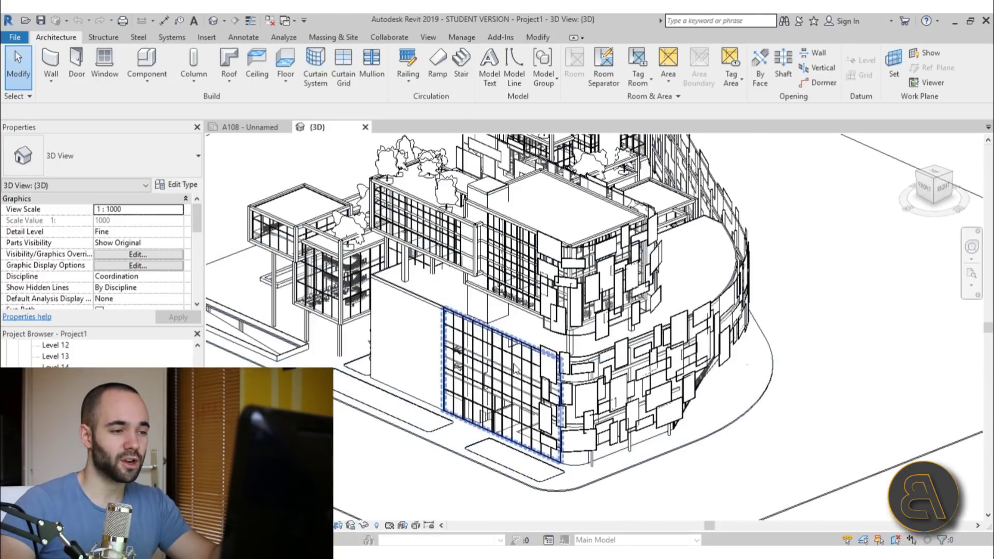
middle_click_drag(520, 304, 503, 338)
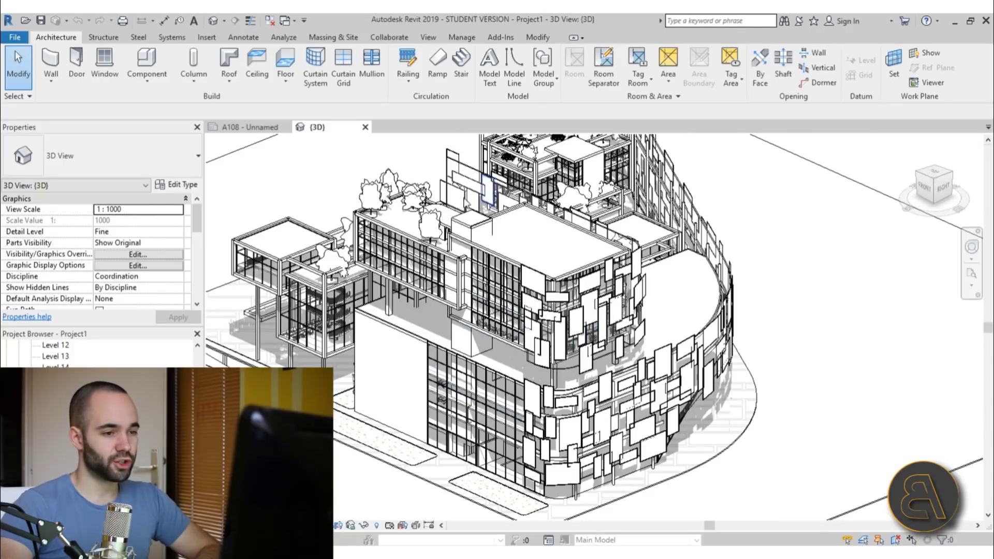
scroll(789, 376, "down", 4)
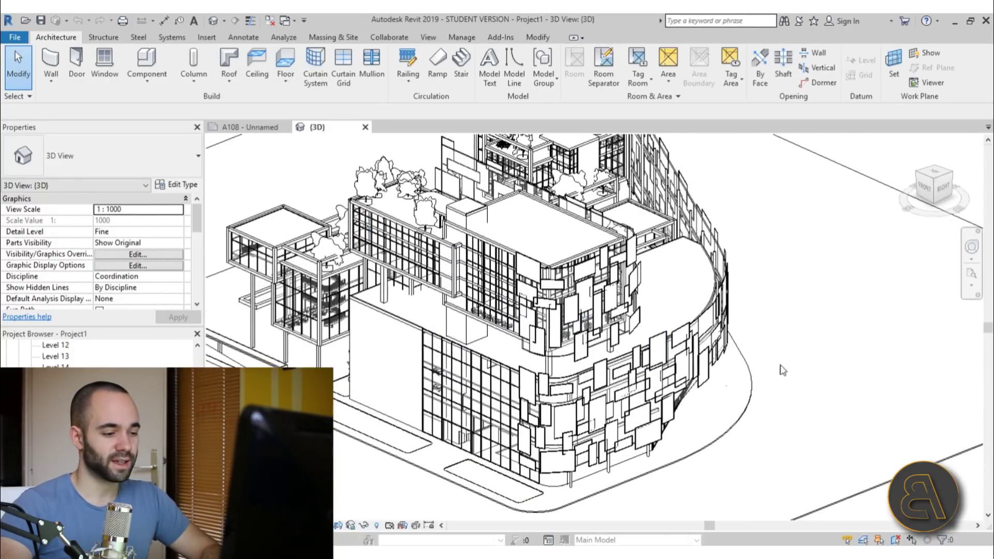
middle_click_drag(781, 377, 615, 385, "shift")
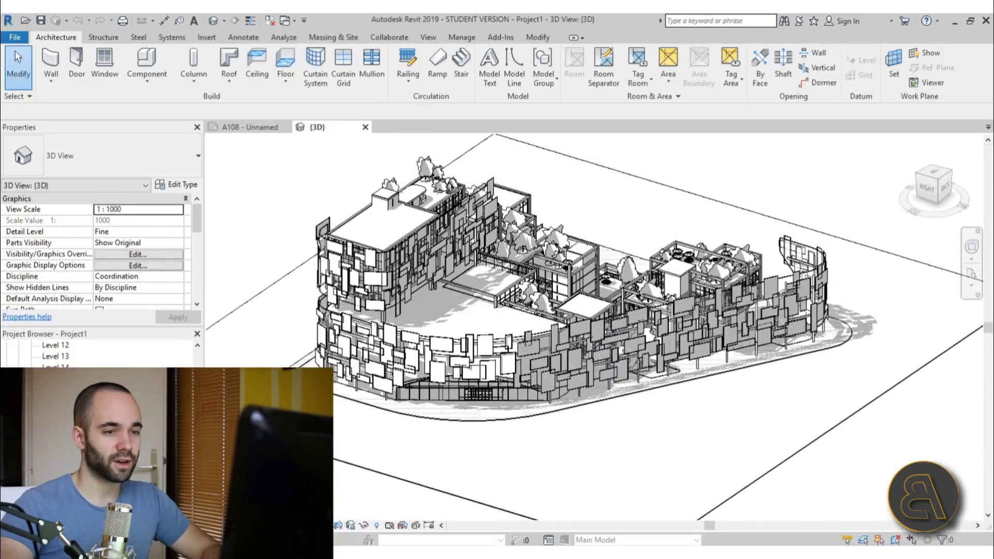
Step: Switch to the stampa folder in File Explorer, open render 1 in Photos and view render 2 and render 3
mouse_move(331, 546)
left_click(340, 524)
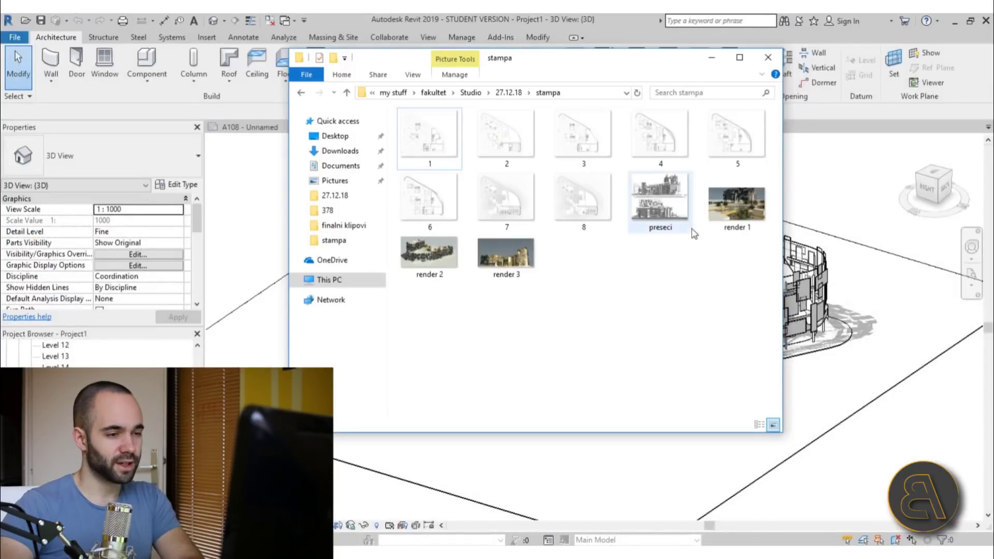
double_click(738, 207)
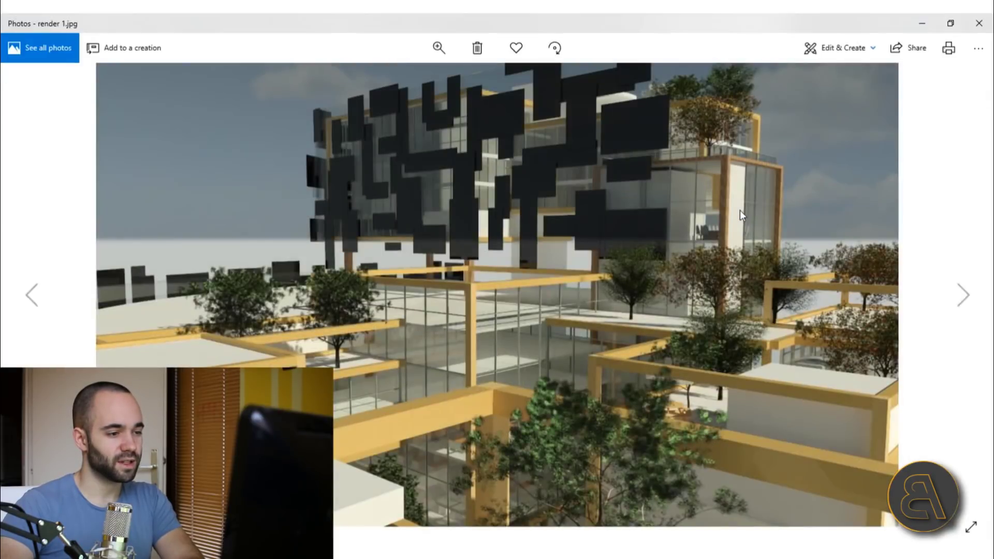
key("Right")
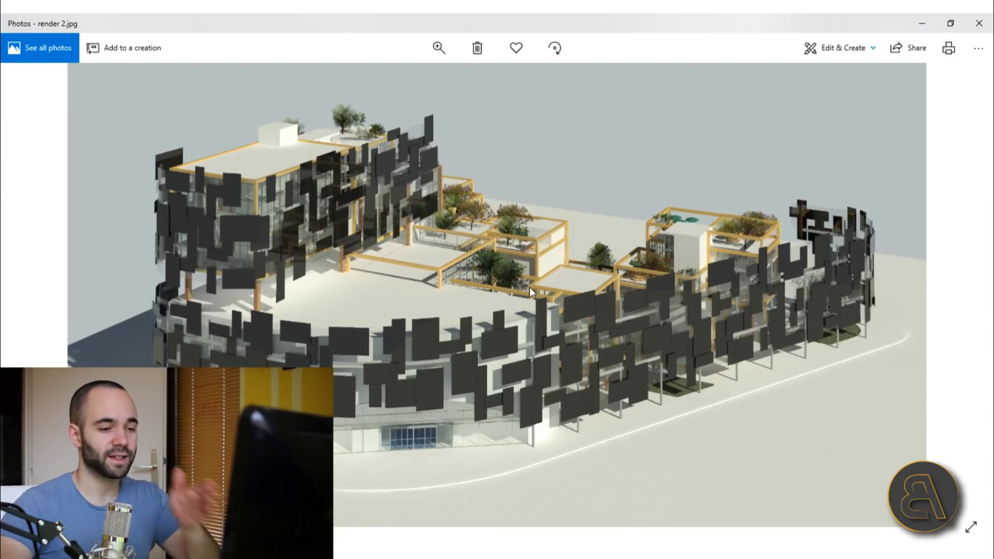
key("Right")
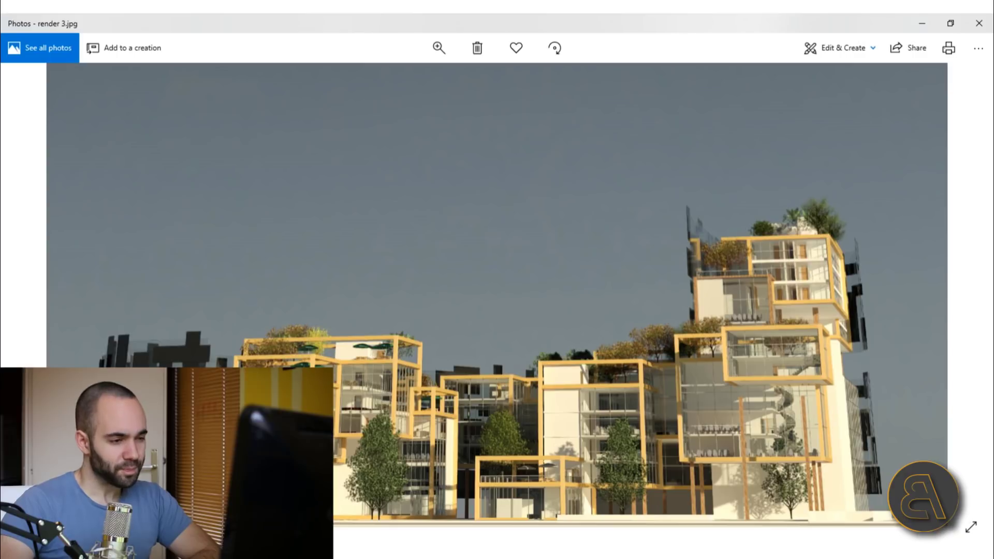
key("Left")
key("Right")
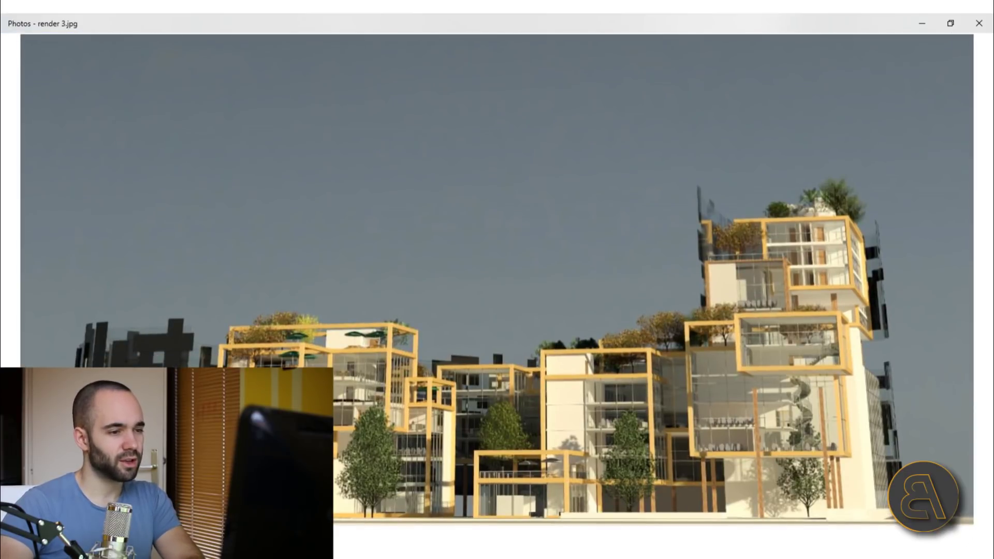
Step: Go back through the renders to the preseci image and enlarge its upper building section
key("Left")
key("Left")
key("Left")
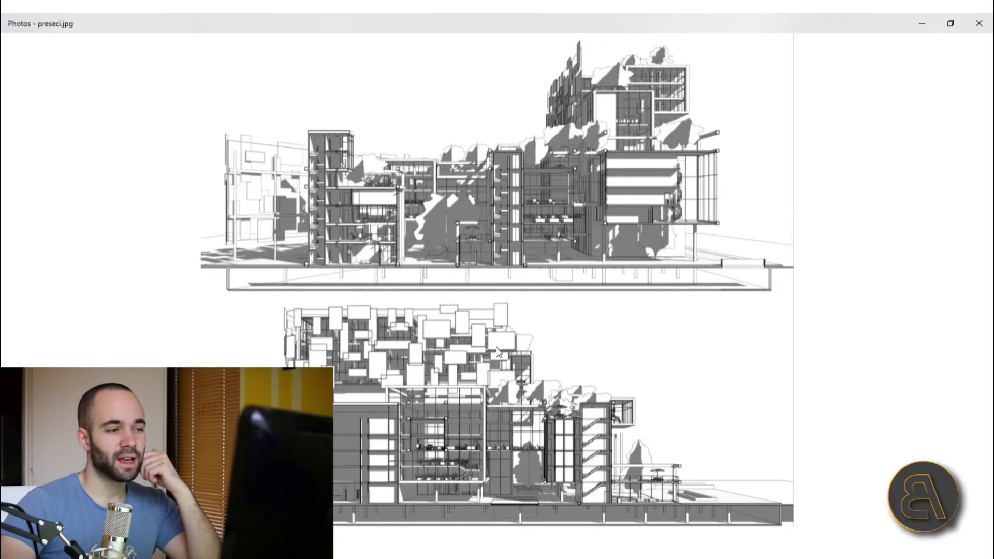
mouse_move(550, 27)
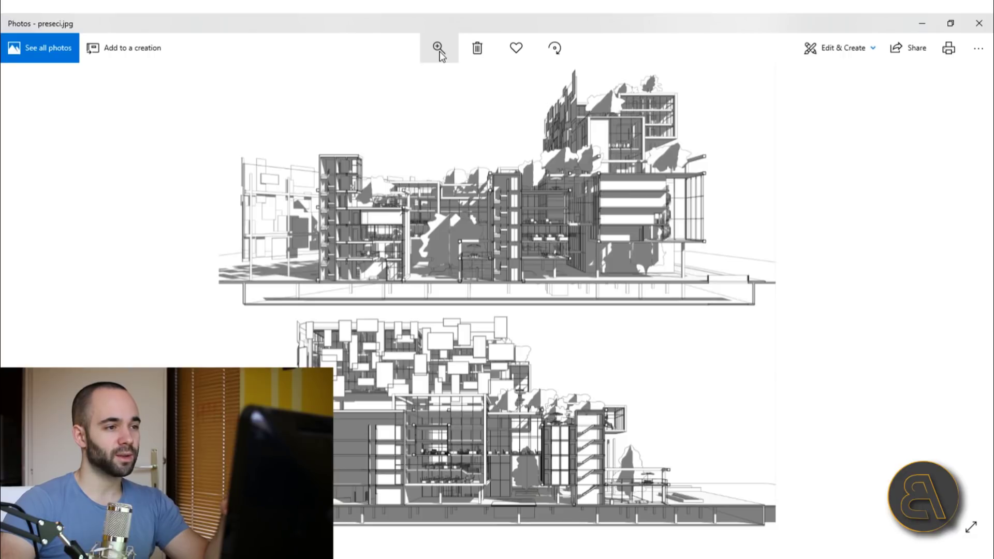
left_click(436, 52)
left_click(397, 79)
left_click_drag(397, 81, 389, 83)
left_click_drag(439, 214, 434, 338)
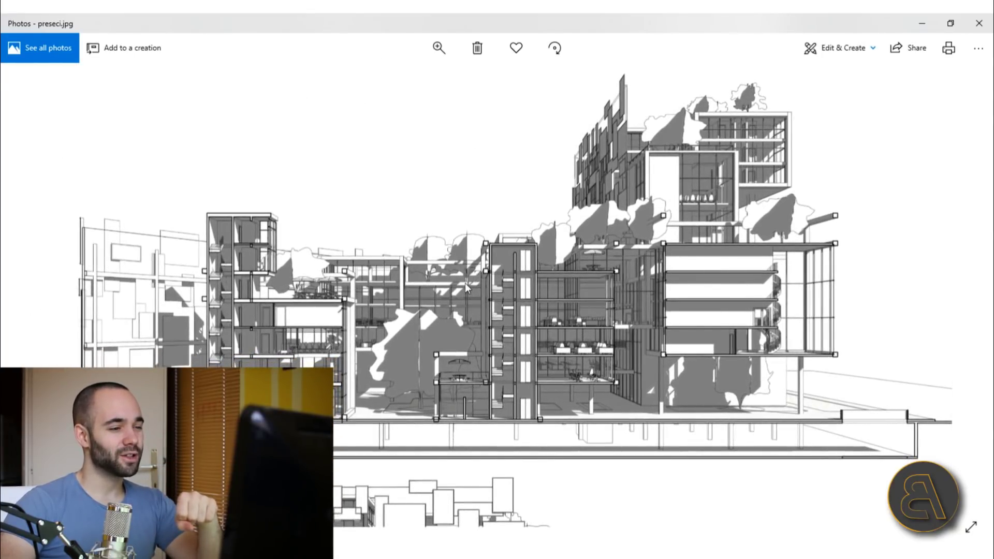
left_click(436, 48)
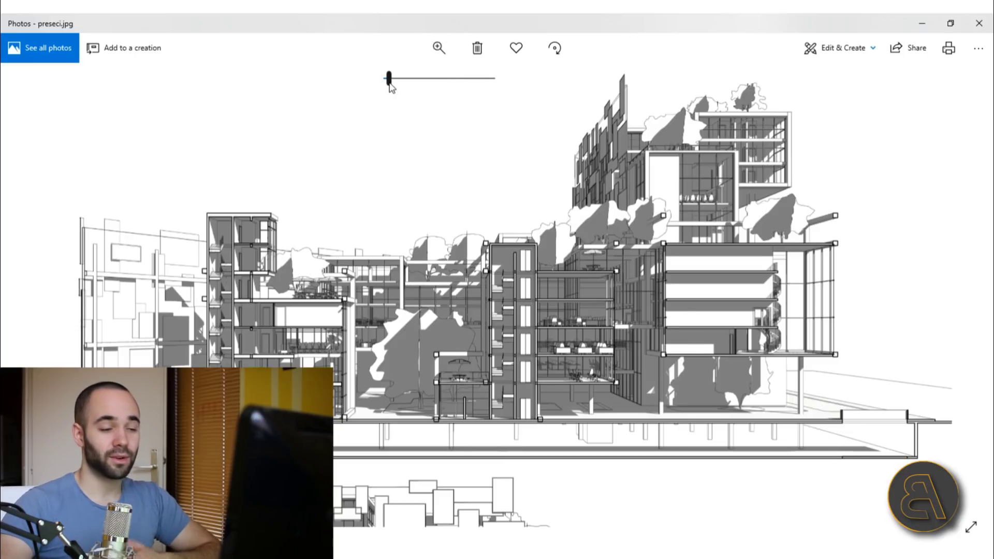
left_click_drag(388, 79, 392, 78)
left_click_drag(448, 175, 435, 205)
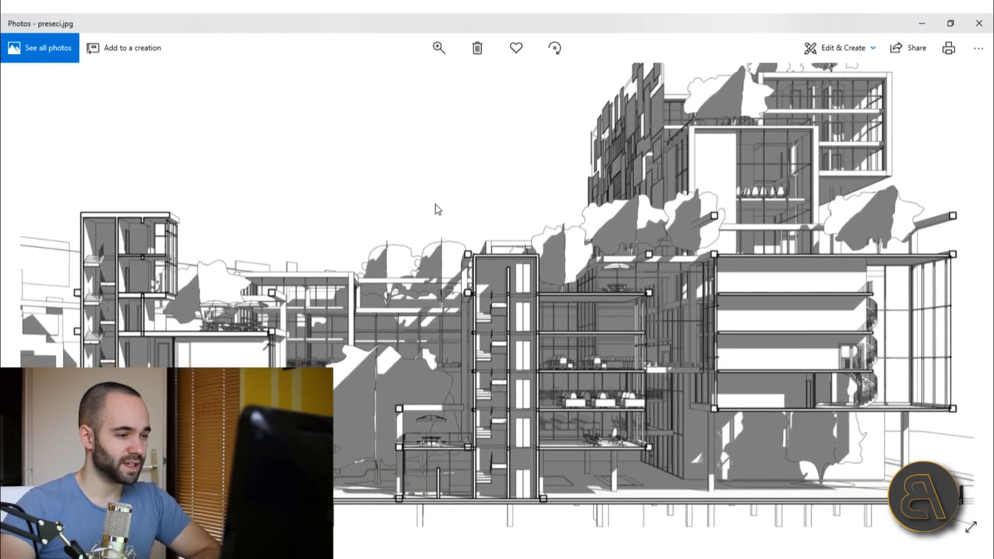
Step: Examine the upper section's low block up close, including its stair tower, stacked meeting rooms and roof terrace with umbrellas
left_click_drag(357, 347, 526, 233)
left_click(441, 58)
left_click_drag(392, 78, 402, 79)
left_click_drag(417, 198, 571, 278)
left_click_drag(441, 469, 438, 370)
left_click_drag(446, 284, 436, 302)
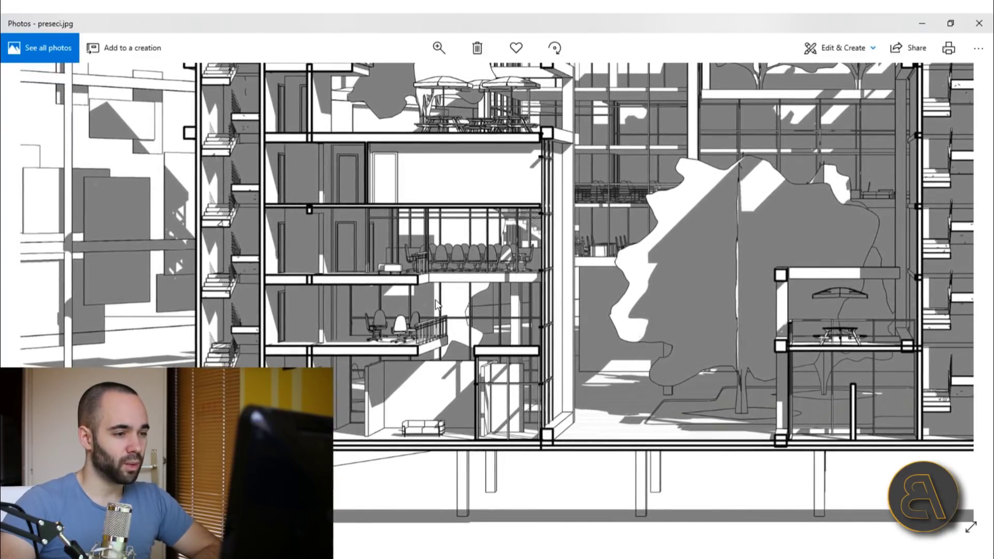
left_click_drag(435, 326, 388, 354)
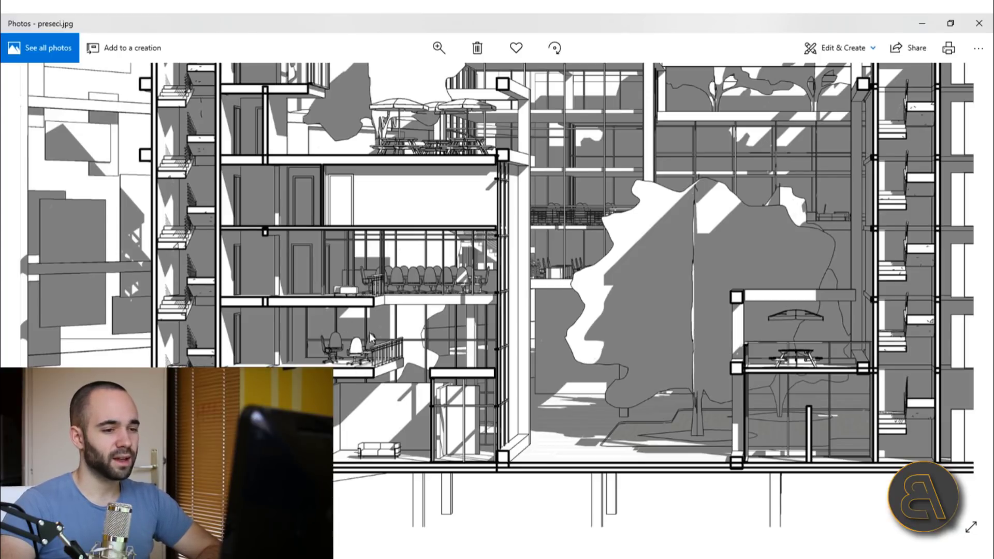
left_click_drag(375, 350, 358, 388)
Step: Examine the upper section from the courtyard tree across the stair core and furnished office floors to the volume with spiral stairs
left_click_drag(581, 351, 406, 345)
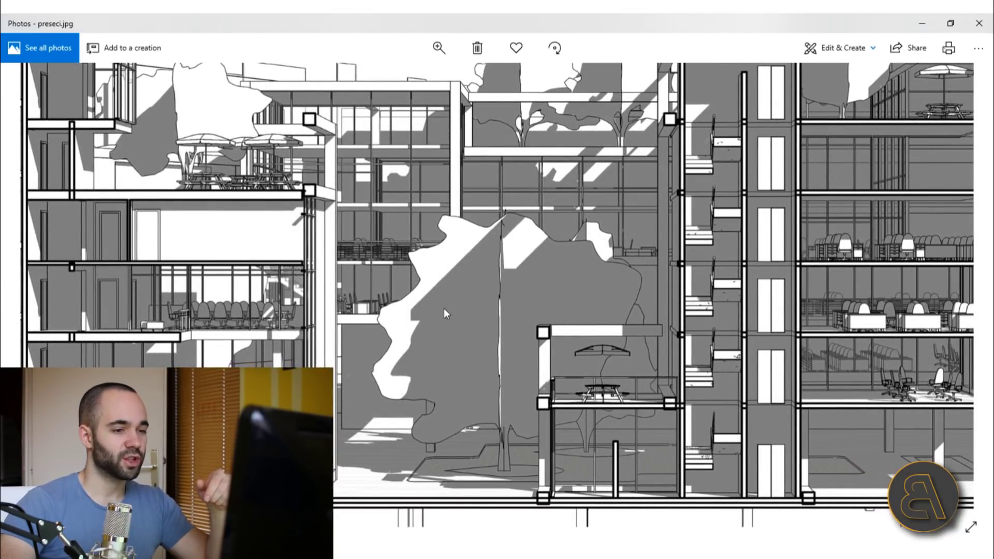
left_click_drag(443, 308, 407, 342)
left_click_drag(481, 395, 433, 281)
mouse_move(512, 333)
left_mouse_down()
mouse_move(469, 405)
mouse_move(362, 435)
left_mouse_up()
left_click_drag(438, 352, 357, 483)
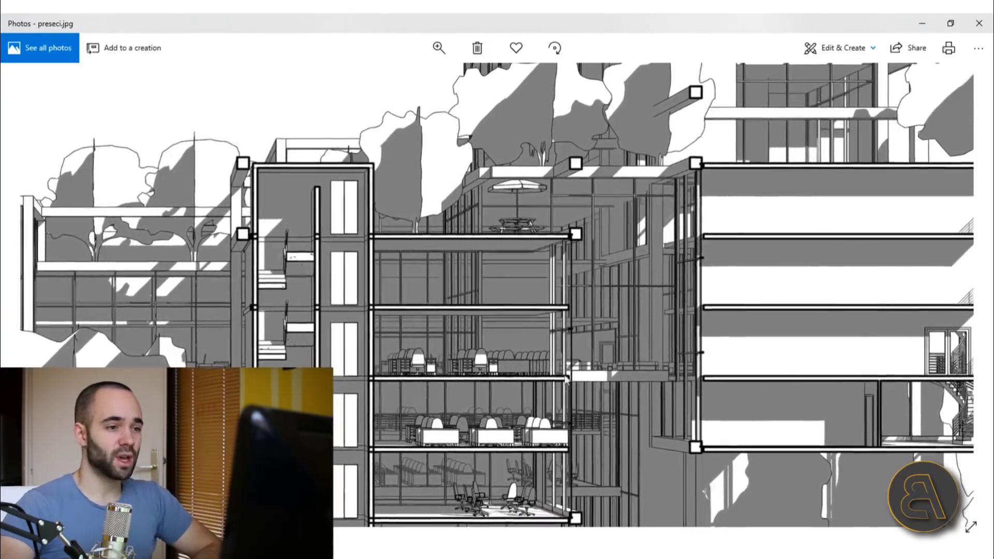
left_click_drag(566, 388, 560, 312)
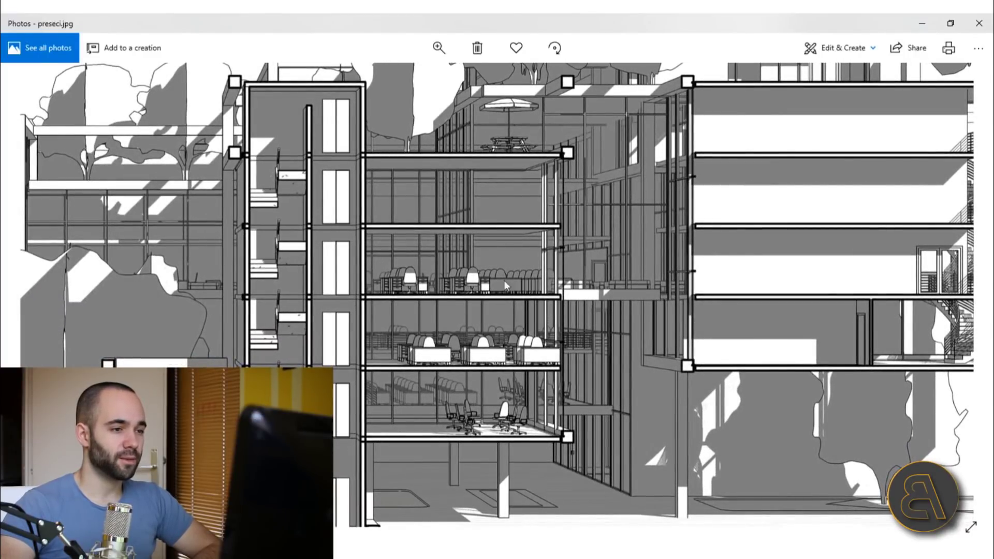
left_click_drag(528, 309, 442, 362)
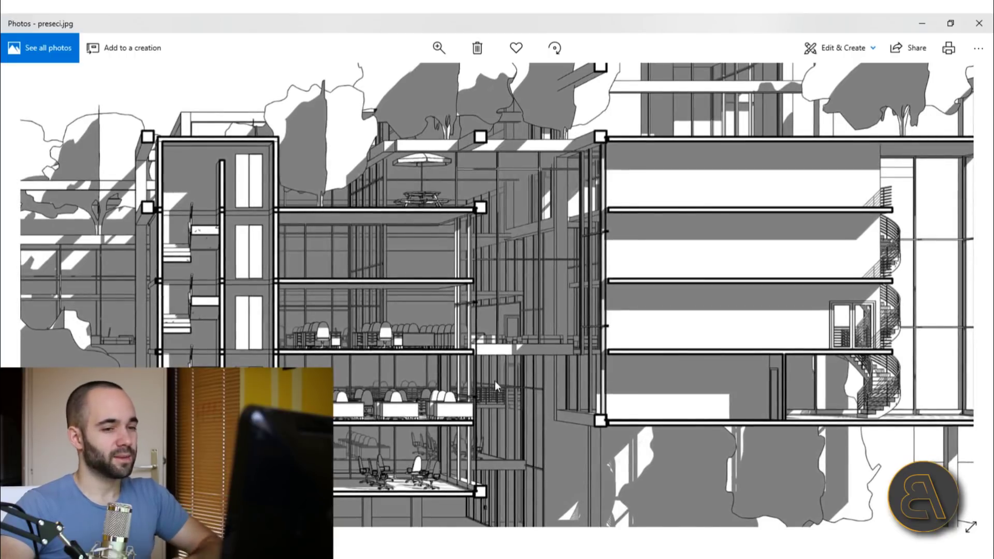
scroll(495, 381, "down", 5)
scroll(494, 380, "left", 1)
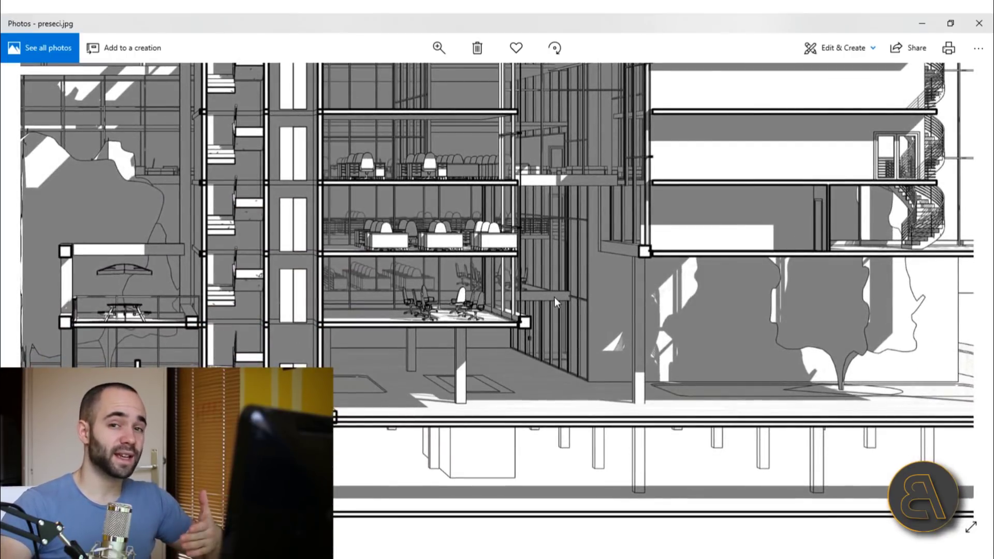
scroll(511, 278, "up", 4)
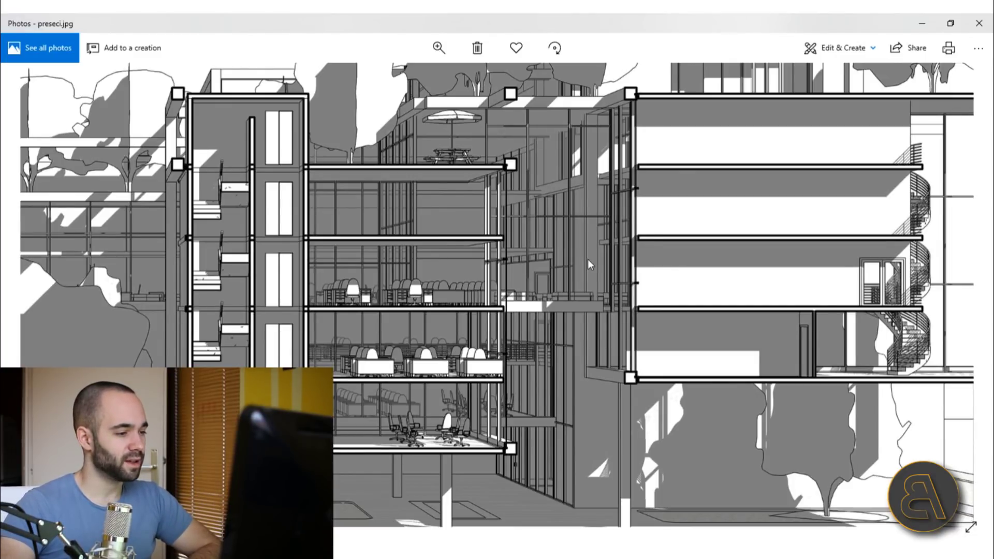
Step: Examine the lower section's rectangular facade panels, glazed office floors, bridge over the courtyard tree and stair tower
scroll(608, 190, "down", 10)
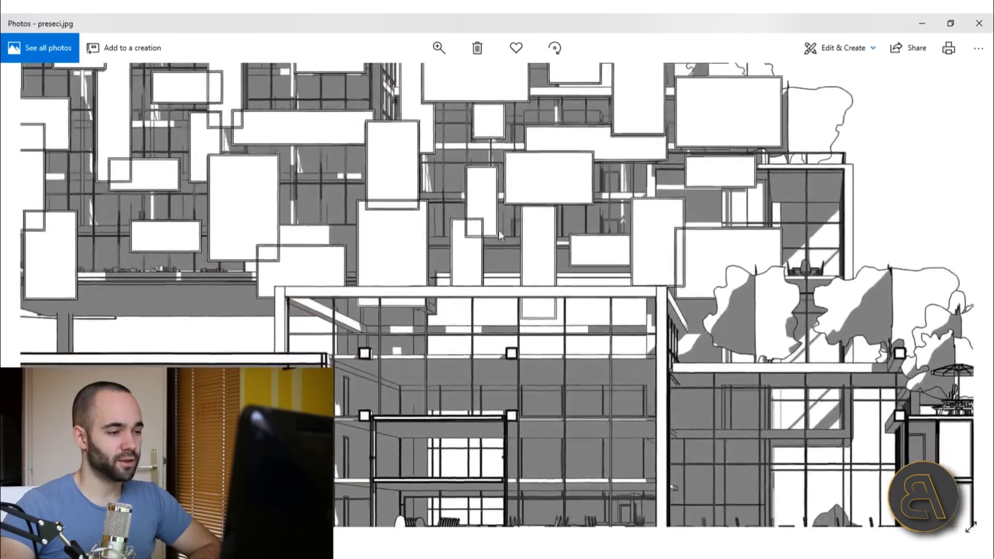
left_click_drag(499, 235, 523, 68)
left_click_drag(466, 306, 244, 326)
scroll(244, 326, "right", 1)
scroll(244, 326, "up", 1)
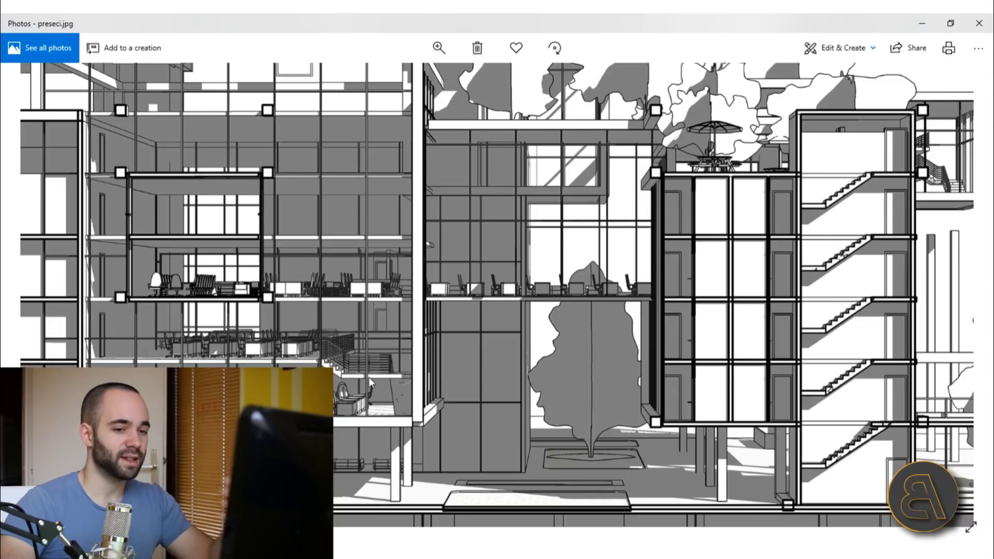
scroll(365, 369, "down", 1)
scroll(353, 371, "right", 2)
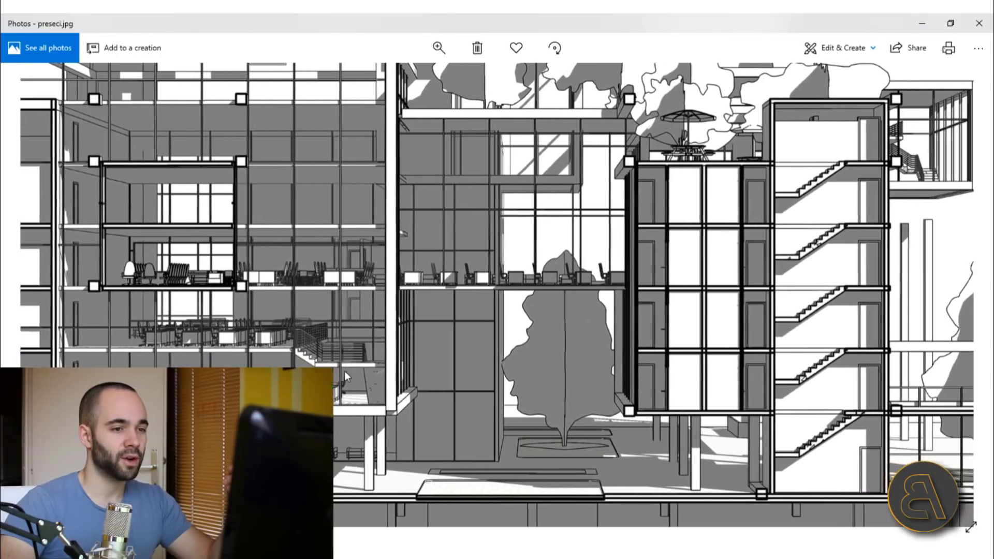
scroll(327, 345, "right", 3)
scroll(445, 305, "up", 2)
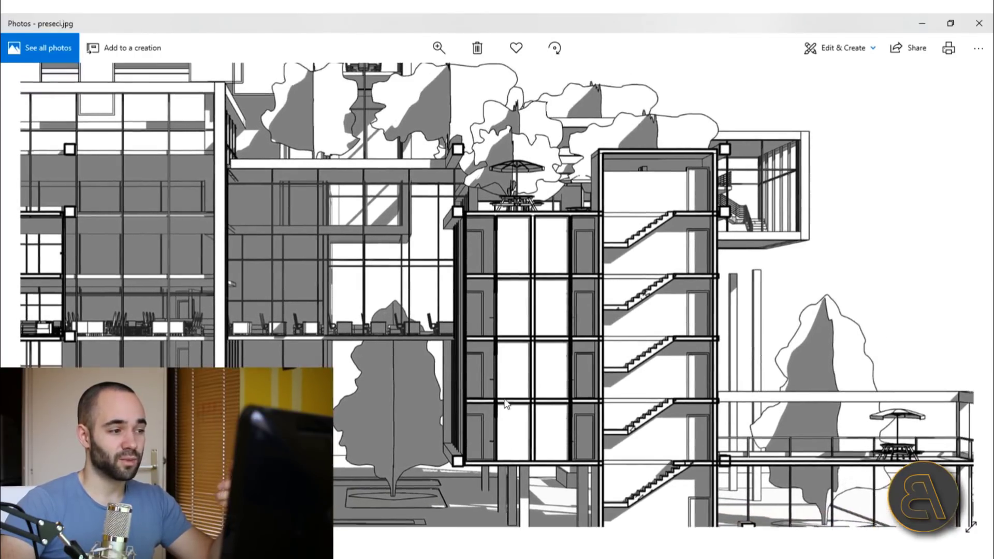
scroll(541, 268, "left", 12)
scroll(541, 268, "up", 5)
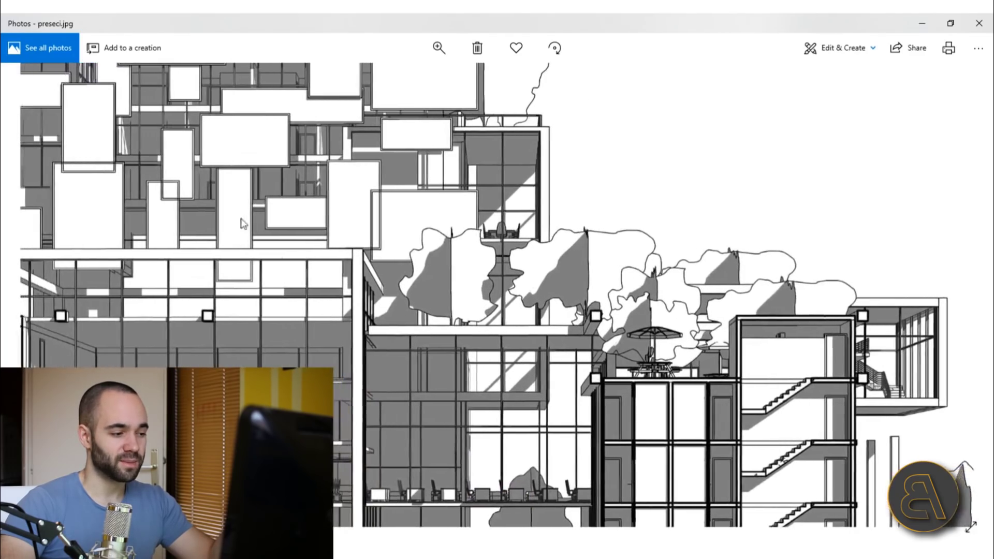
Step: Examine the lower section's tall hall with railed balcony floors and sloped glazing, next to the furnished workspaces
scroll(397, 289, "down", 7)
scroll(396, 289, "left", 3)
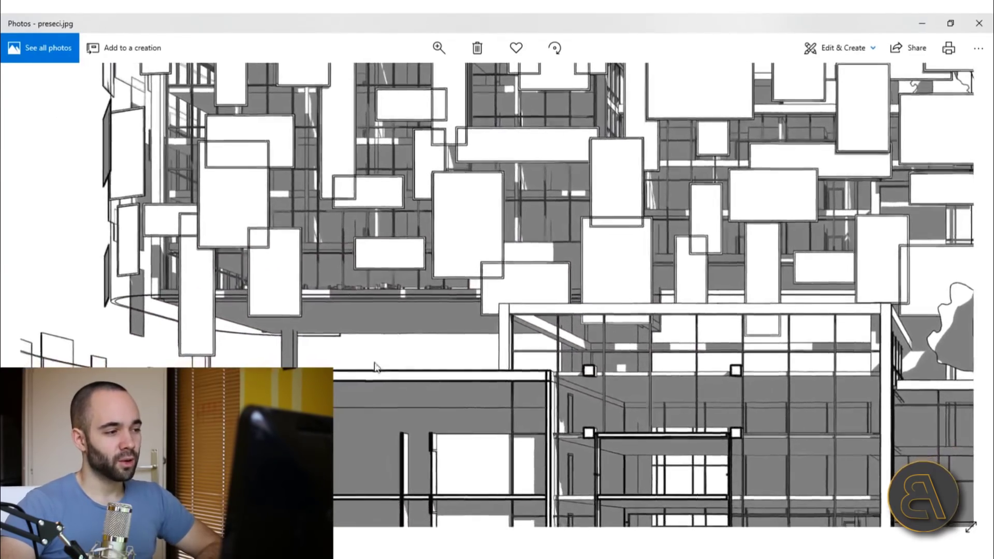
scroll(402, 288, "down", 1)
scroll(402, 288, "left", 1)
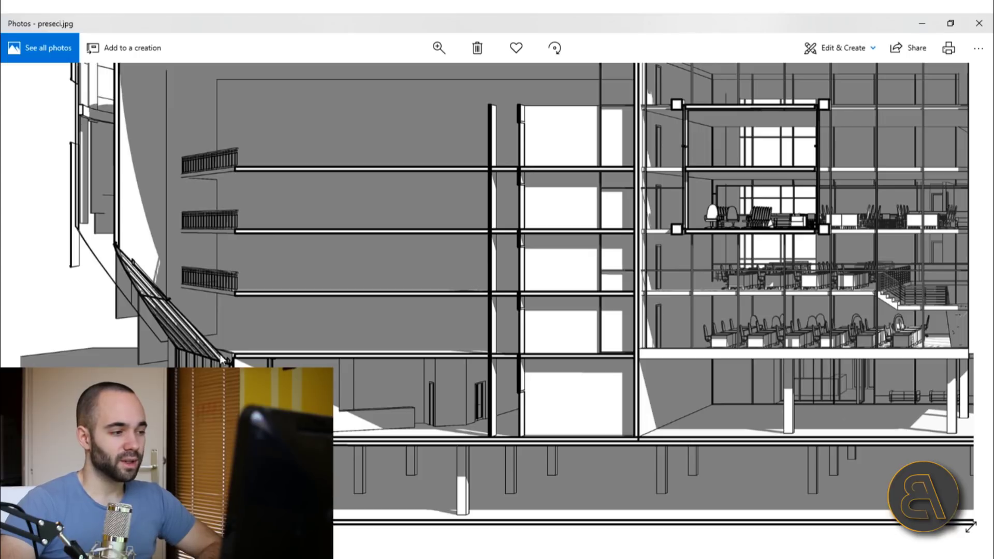
scroll(145, 268, "up", 2)
scroll(145, 268, "right", 1)
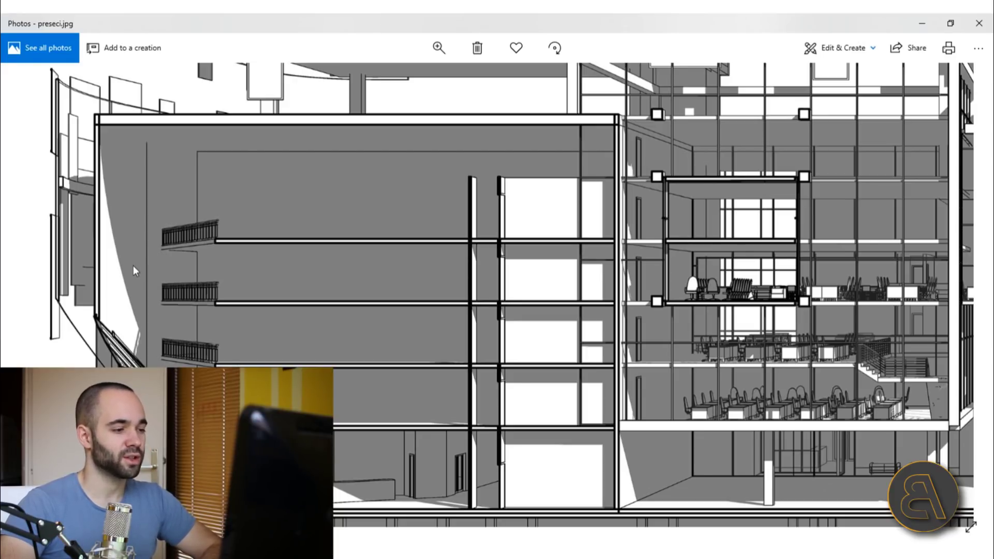
scroll(288, 299, "down", 2)
scroll(288, 299, "left", 1)
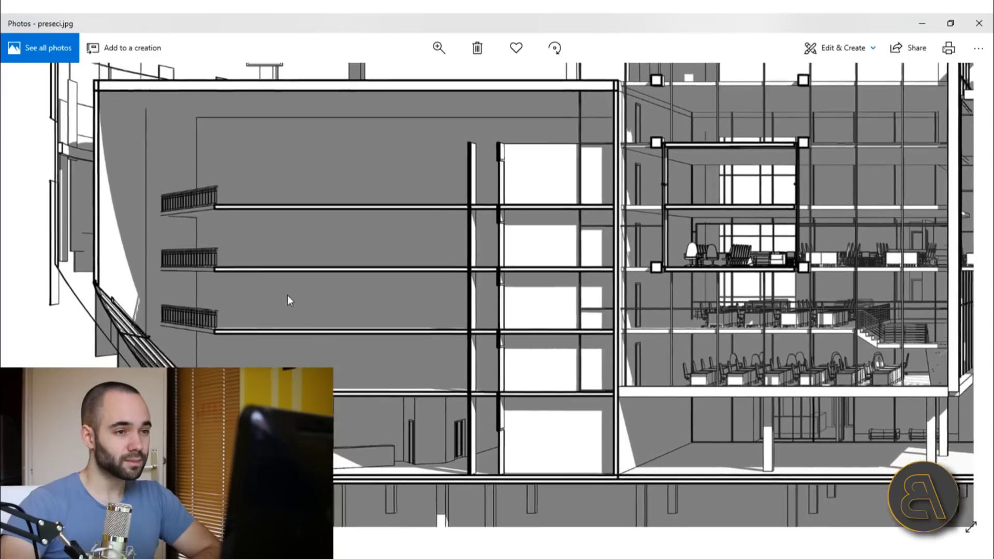
scroll(292, 267, "up", 2)
scroll(291, 267, "right", 1)
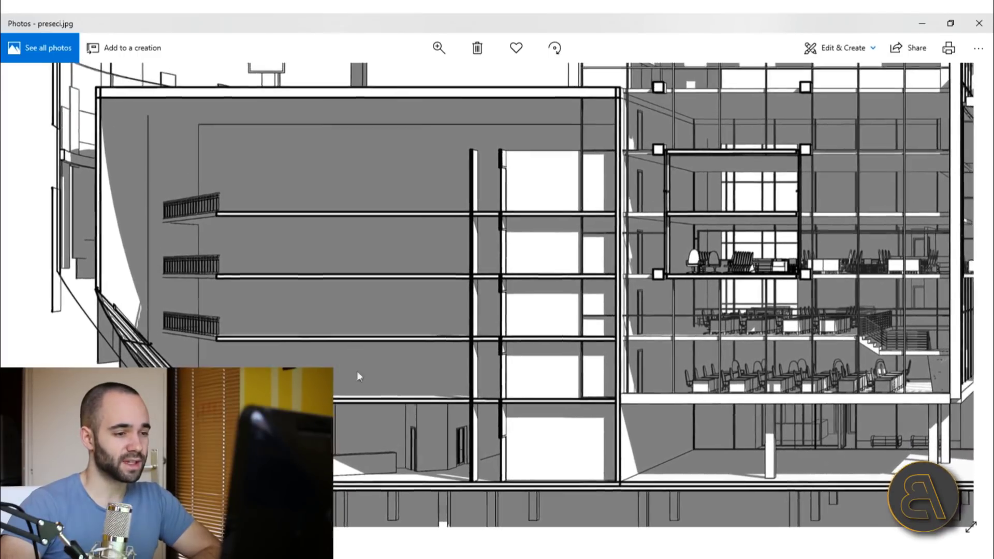
Step: Close the section image, open image 1 from the stampa folder and examine the ground-floor plan's pavilions, planted courtyard and main building
left_click(977, 24)
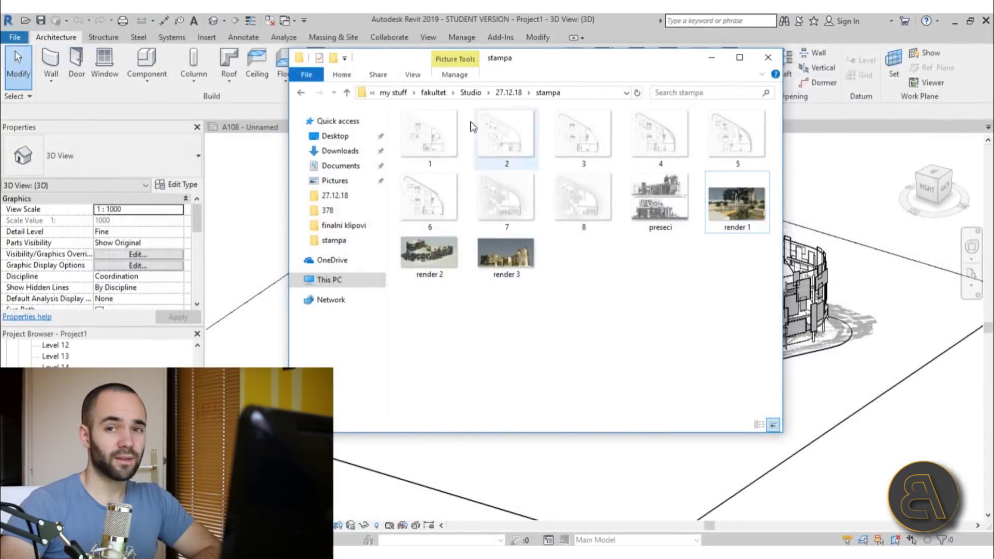
double_click(434, 145)
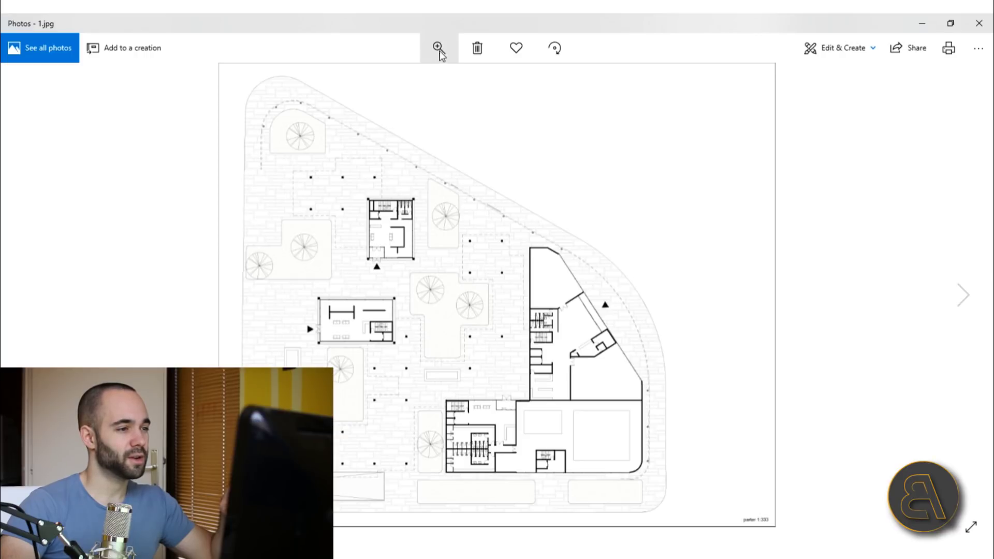
left_click_drag(407, 82, 393, 79)
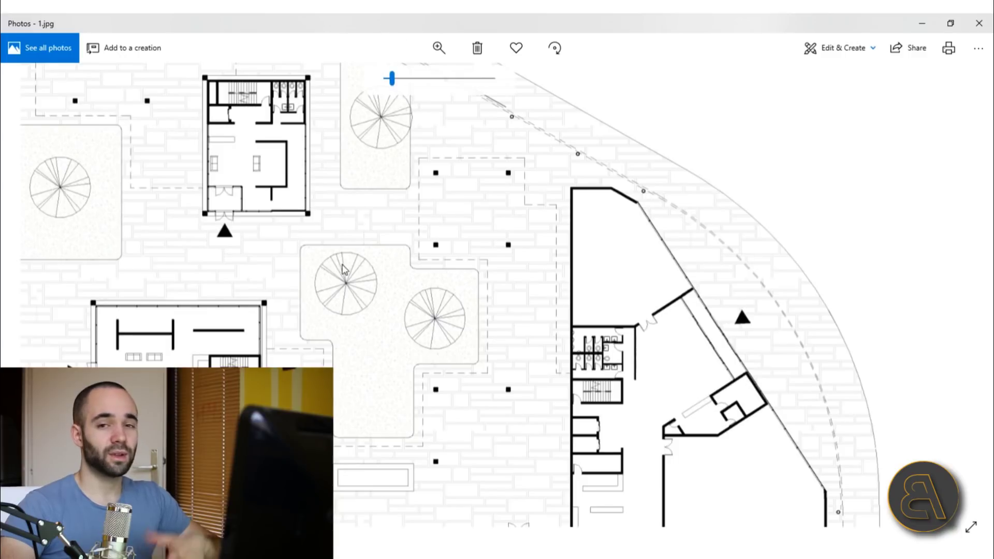
left_click_drag(344, 263, 462, 147)
left_click_drag(429, 339, 425, 267)
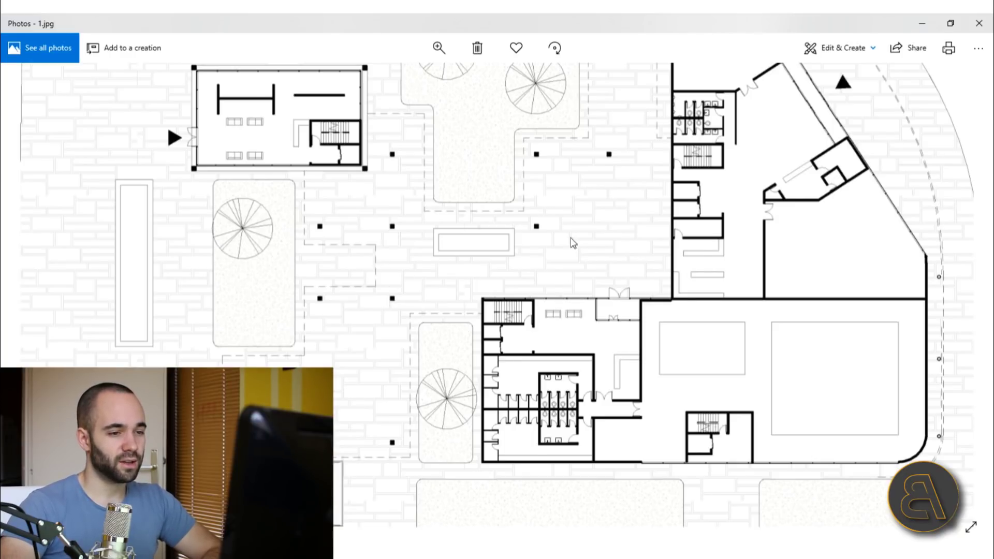
left_click_drag(536, 203, 438, 281)
left_click_drag(538, 305, 469, 336)
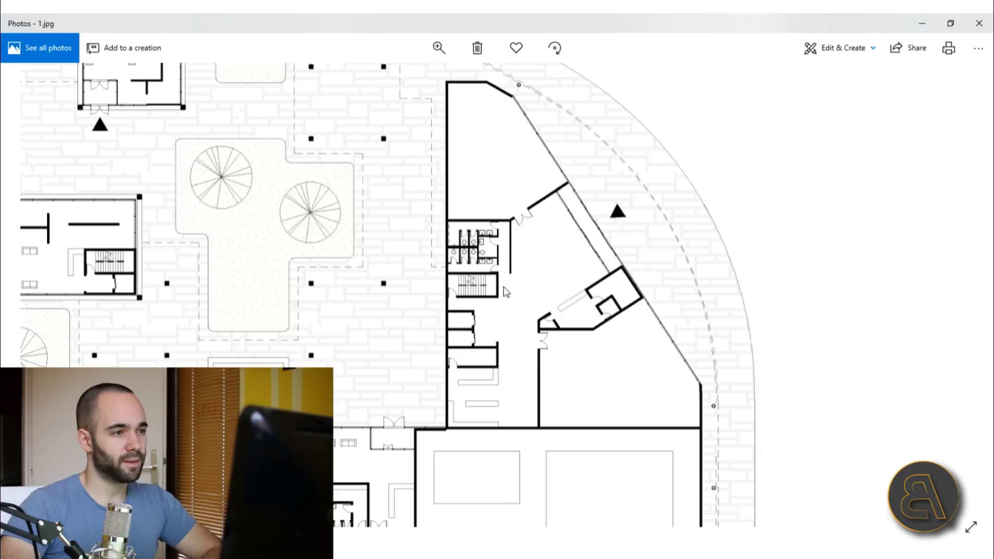
Step: Examine the main building's ground-floor lobby up close, with its angled glass entrance, restrooms, stairs, reception and adjoining halls
left_click(439, 47)
mouse_move(414, 79)
left_mouse_down()
mouse_move(395, 78)
mouse_move(403, 78)
left_mouse_up()
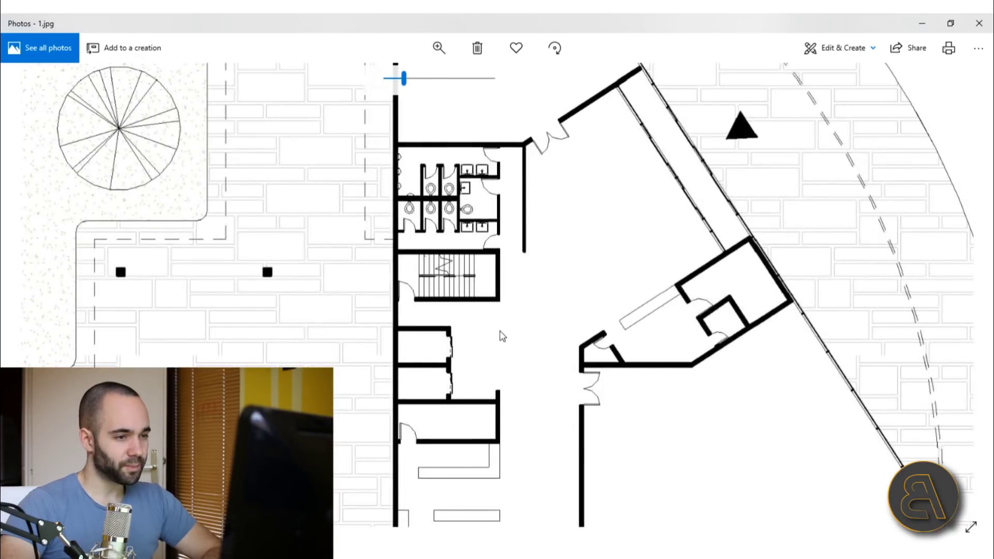
left_click_drag(526, 322, 457, 456)
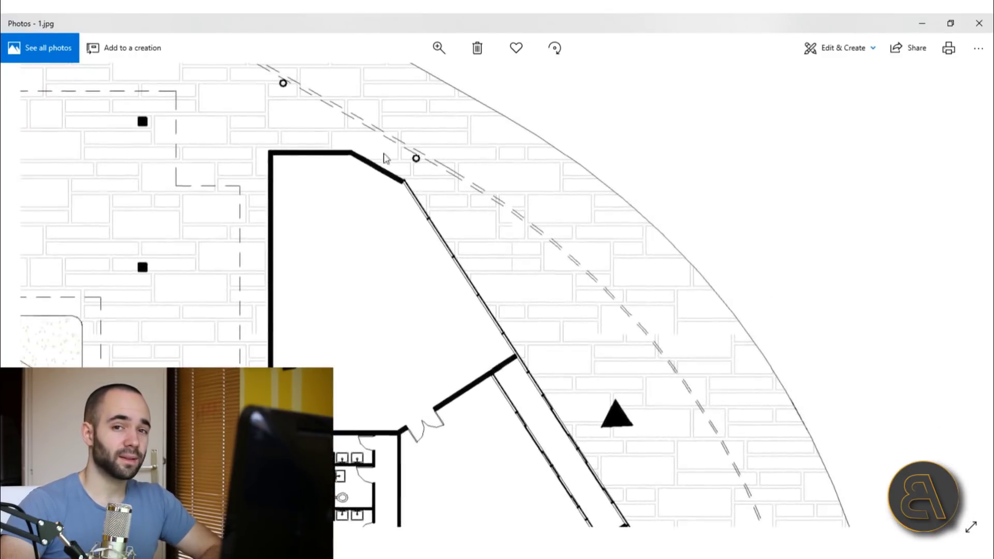
left_click_drag(425, 397, 426, 321)
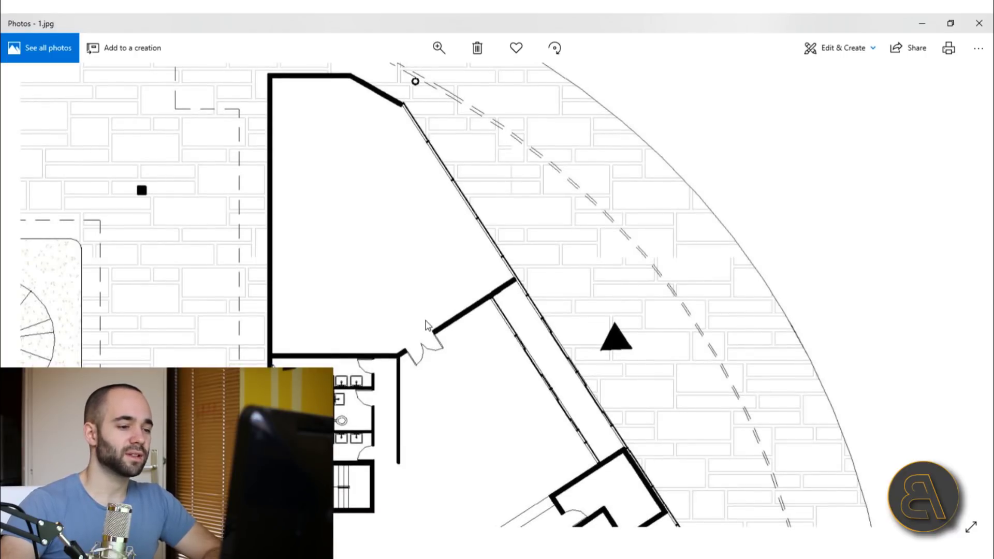
left_click_drag(452, 365, 466, 350)
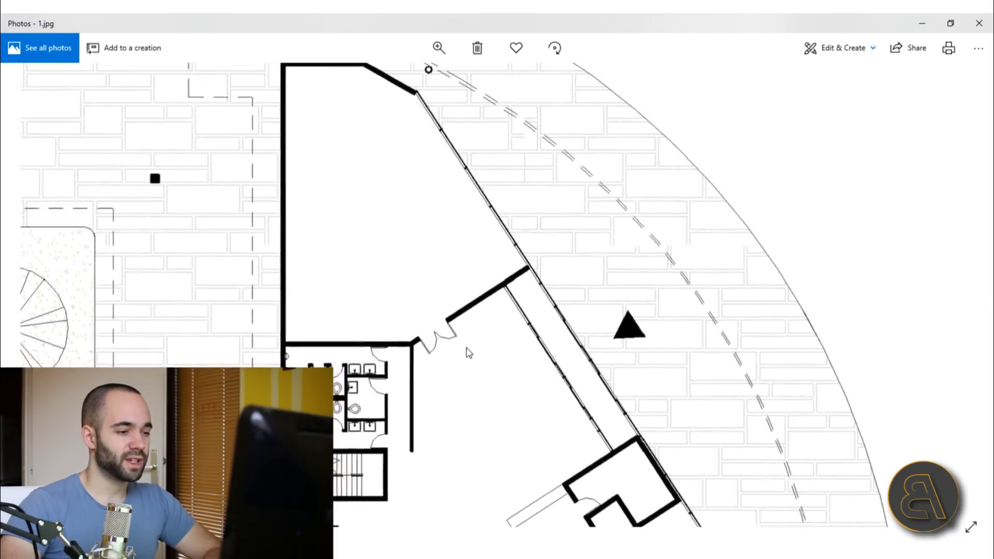
scroll(461, 362, "down", 8)
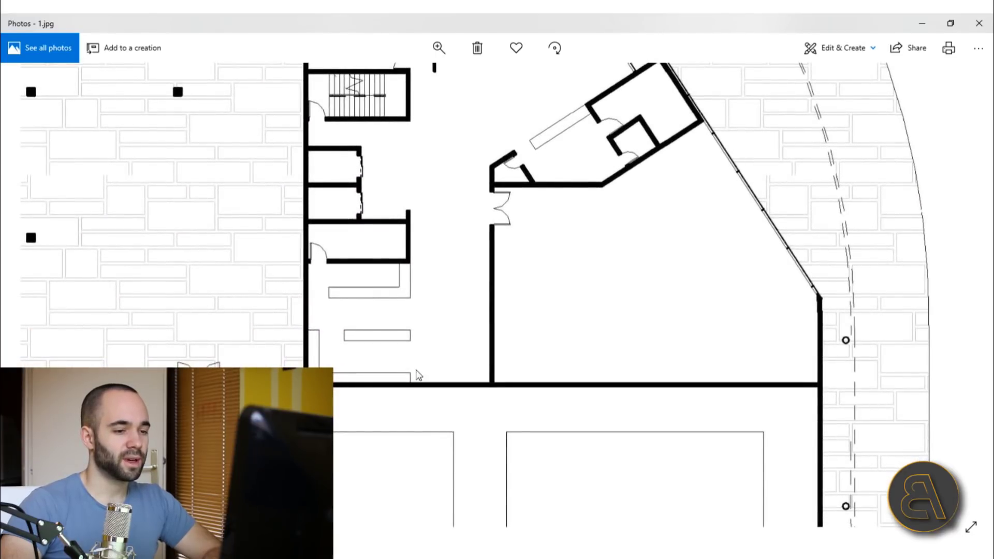
left_click_drag(697, 187, 532, 257)
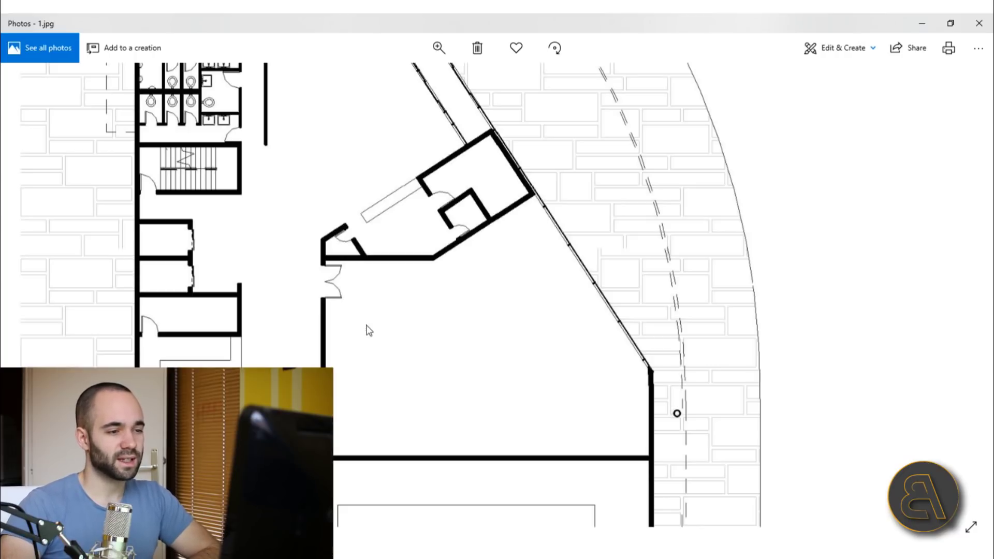
Step: Examine the ground-floor plan's two detached pavilions with their entrances, stairs and seating, and the planted courtyards around them
left_click_drag(423, 333, 776, 450)
left_click(439, 48)
left_click_drag(404, 78, 396, 87)
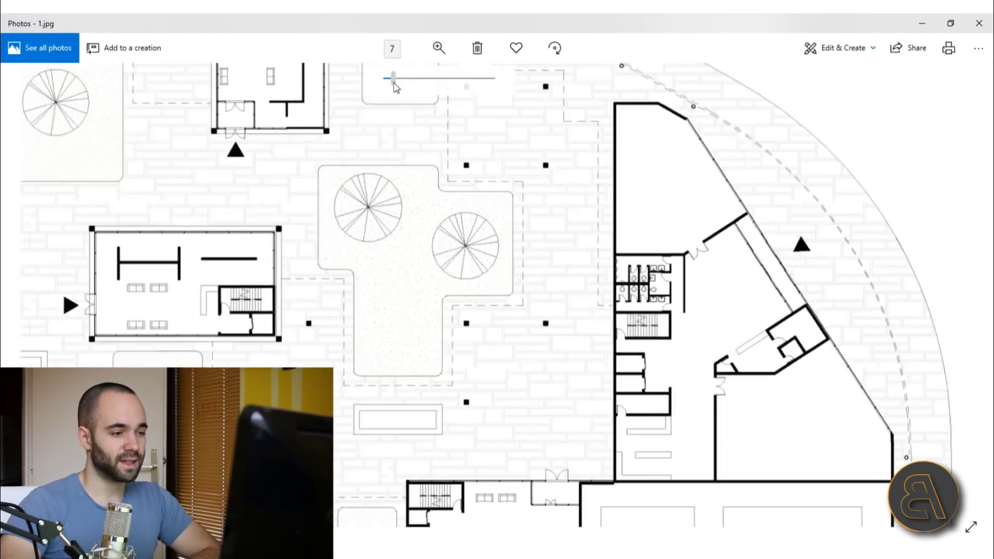
left_click_drag(428, 279, 479, 362)
left_click_drag(549, 384, 559, 171)
left_click_drag(530, 279, 484, 383)
left_click_drag(459, 295, 523, 297)
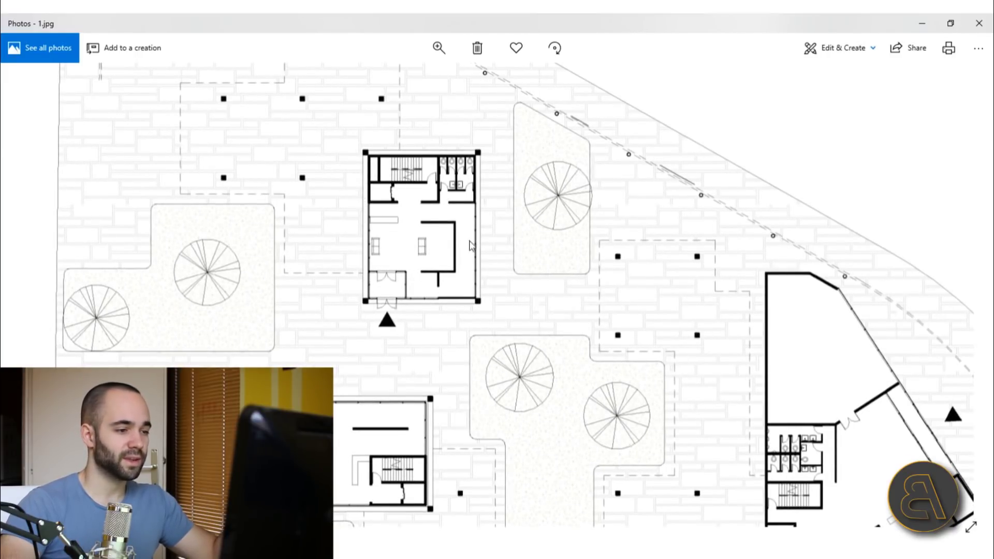
left_click_drag(434, 350, 473, 227)
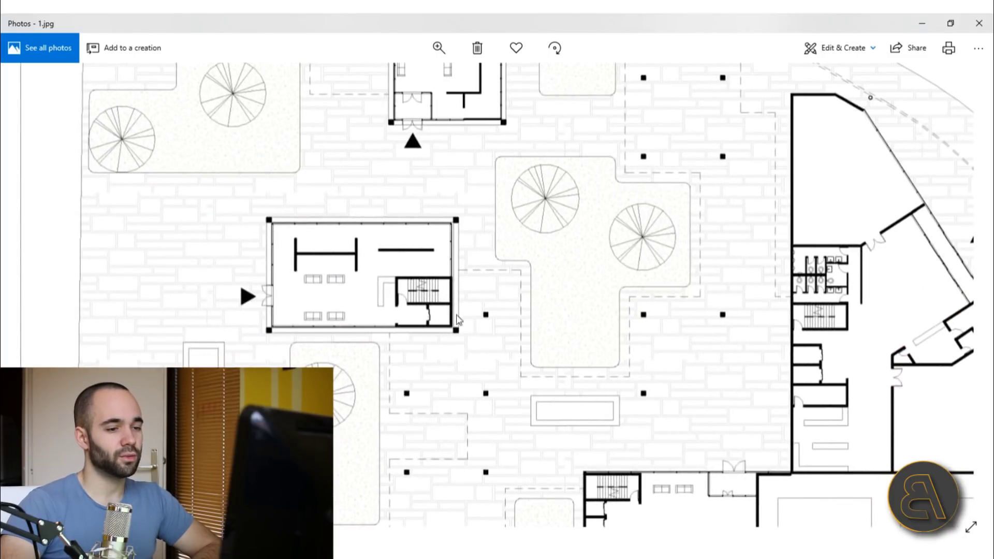
left_click_drag(419, 357, 381, 280)
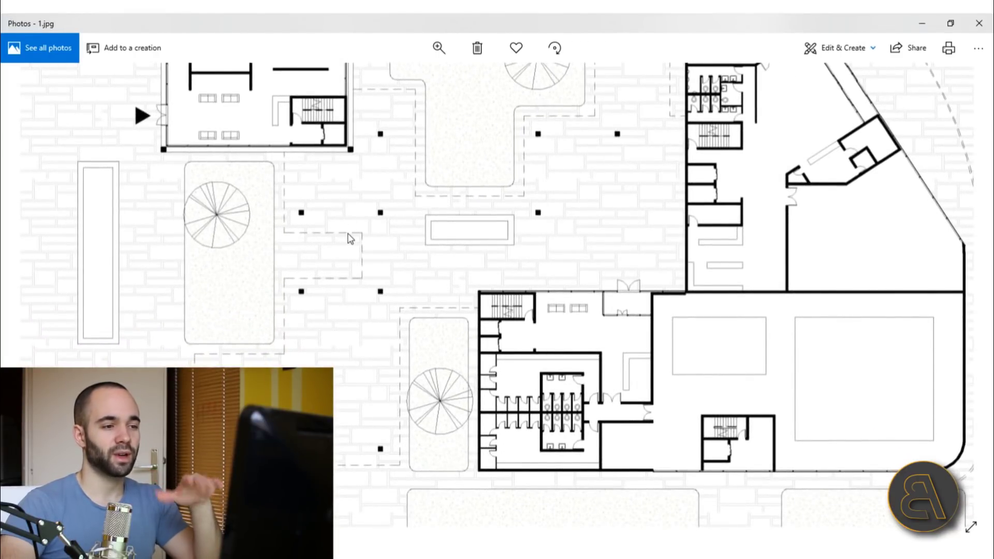
Step: Examine the ground-floor plan's lower wing with its entrance lobby, changing rooms, restrooms, stair core and large hall beside the paved courtyard
left_click_drag(350, 238, 303, 260)
left_click_drag(399, 321, 304, 235)
left_click_drag(360, 355, 245, 272)
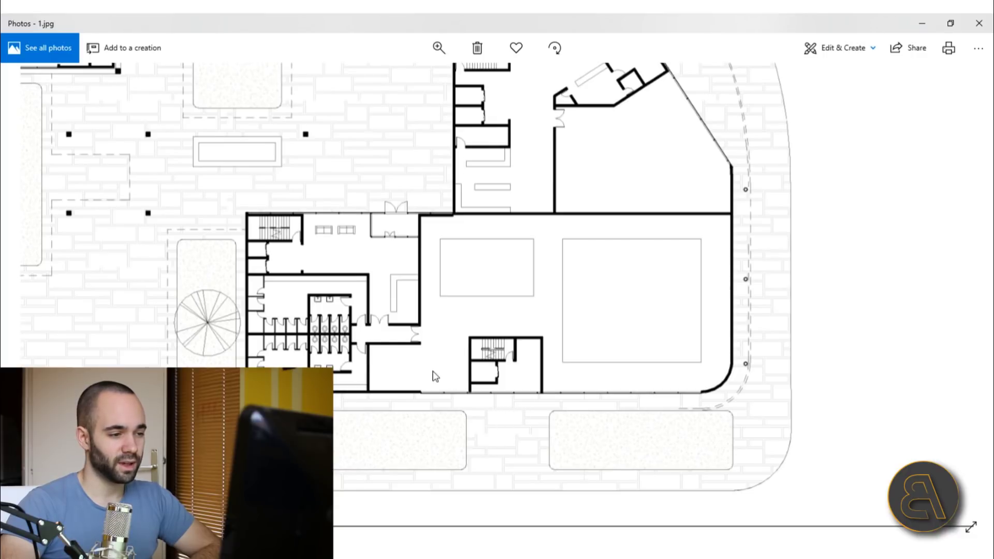
left_click_drag(433, 371, 478, 417)
left_click_drag(439, 342, 448, 286)
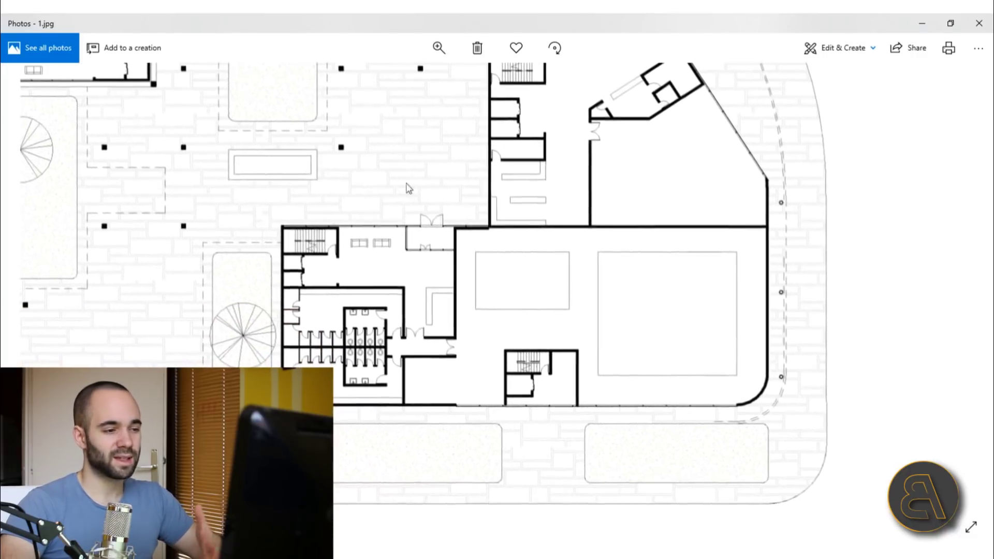
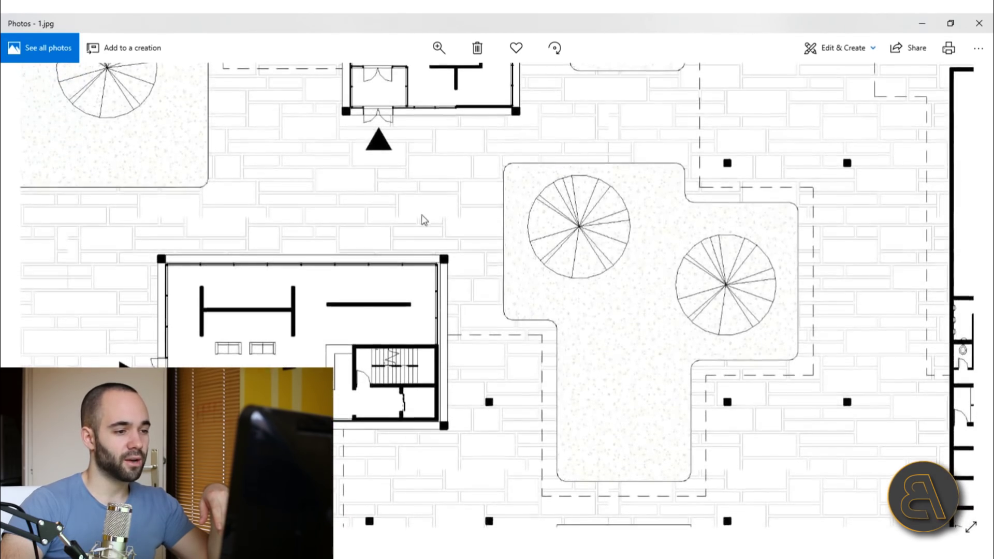
left_click_drag(408, 280, 355, 308)
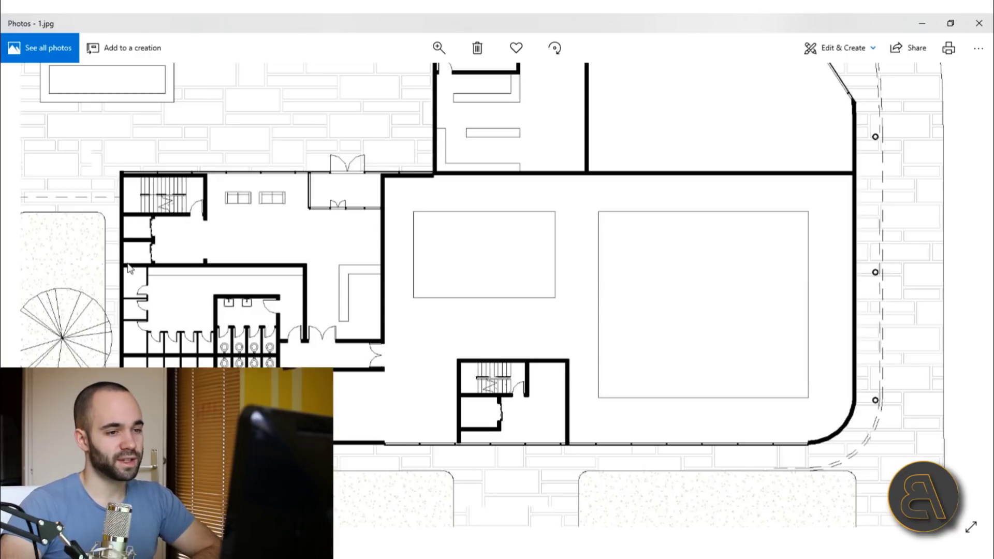
left_click_drag(354, 233, 417, 215)
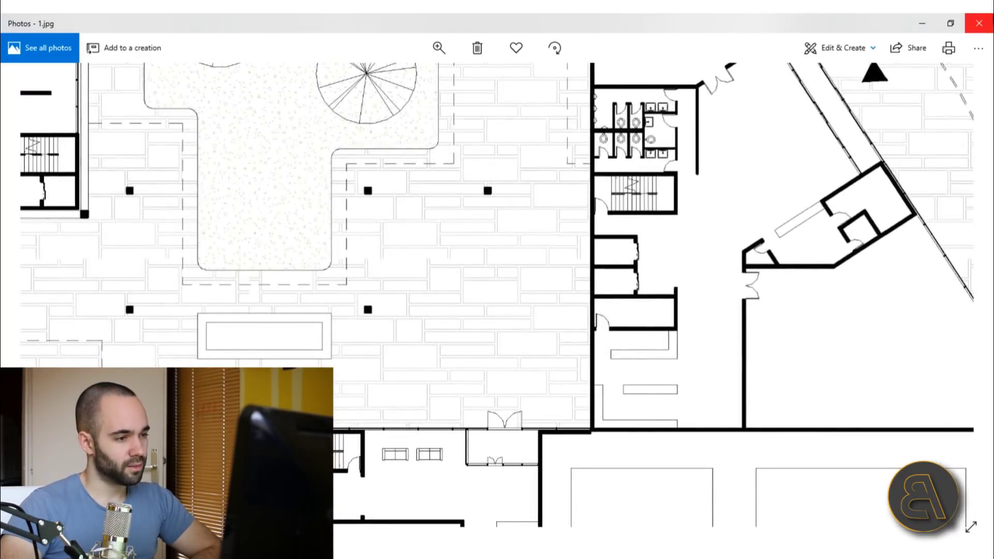
Step: Close image 1, briefly view the upper-floor plan with the restaurant seating, and open image 3 in its place
left_click(978, 23)
double_click(515, 145)
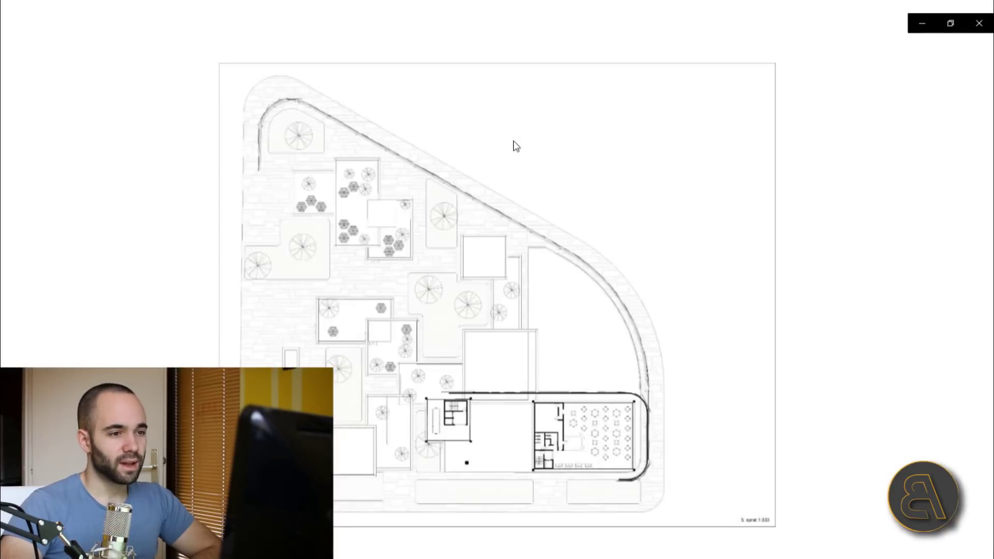
left_click(985, 30)
double_click(568, 147)
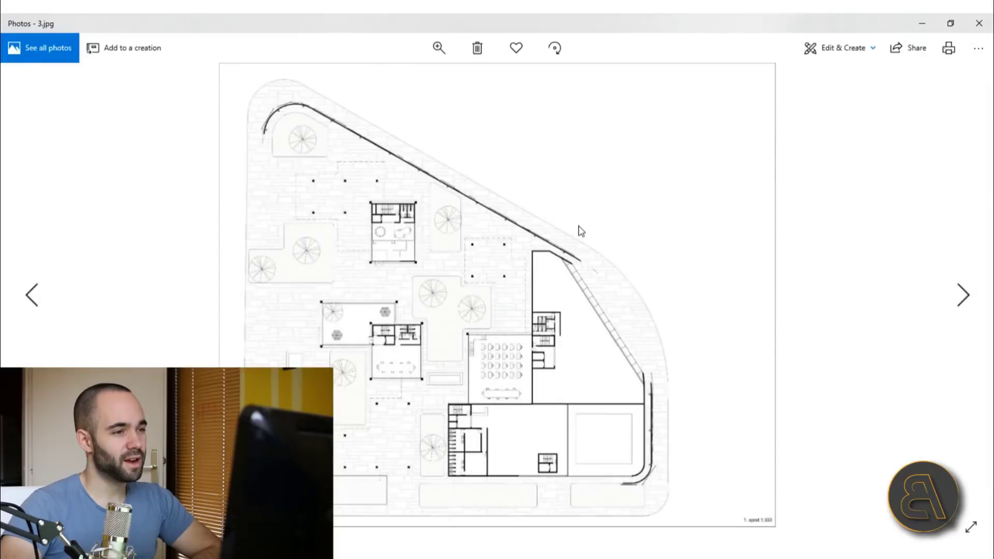
Step: Examine image 3's two pavilions up close, including the meeting tables, restrooms, stairs and the room with the long conference table
left_click(439, 47)
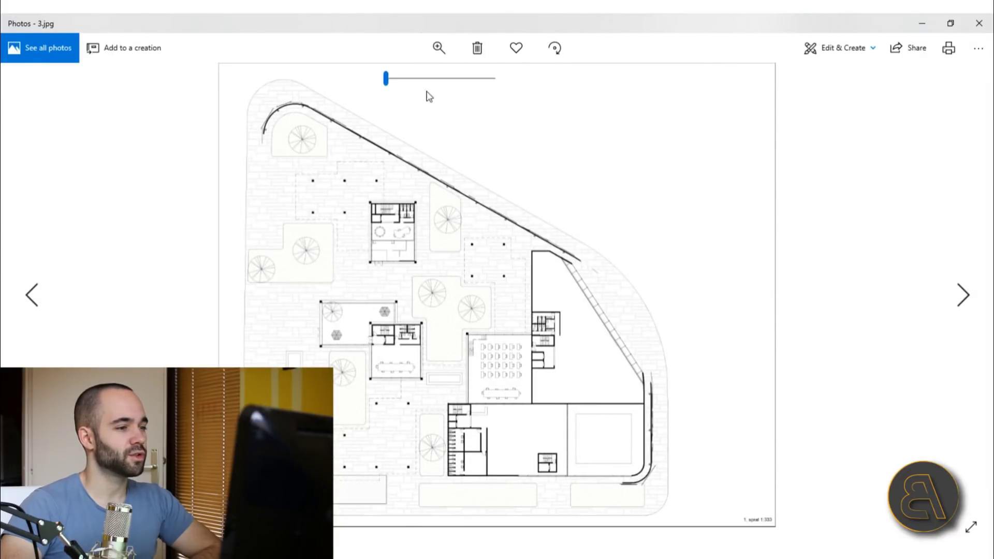
left_click(395, 78)
left_click_drag(397, 78, 407, 78)
left_click_drag(349, 174, 599, 373)
left_click_drag(448, 312, 516, 382)
left_click_drag(334, 334, 346, 362)
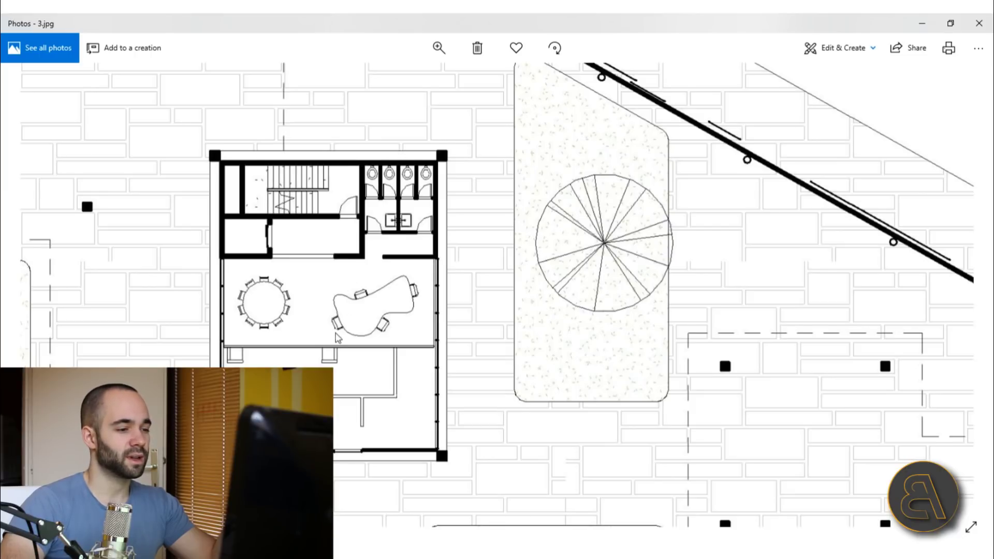
left_click_drag(397, 428, 393, 298)
scroll(395, 300, "down", 3)
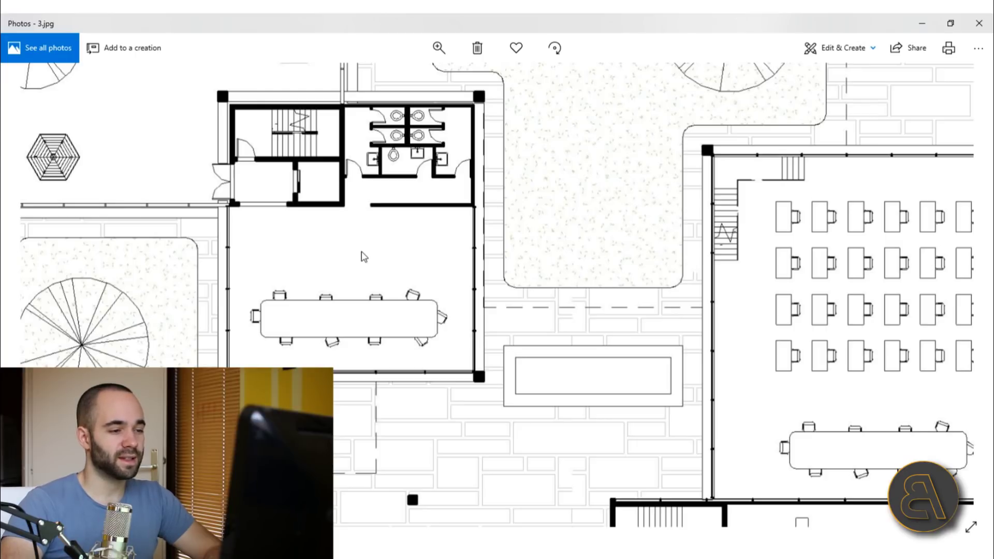
scroll(377, 278, "down", 1)
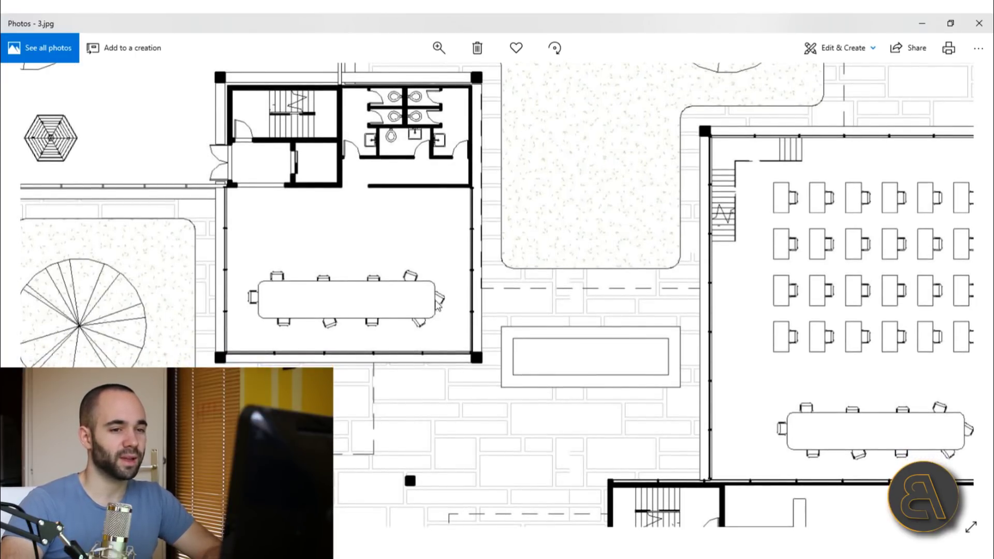
Step: Examine the classroom next to the main building, with its rows of desks, conference table, corner stair and adjoining elevators
left_click_drag(431, 300, 248, 225)
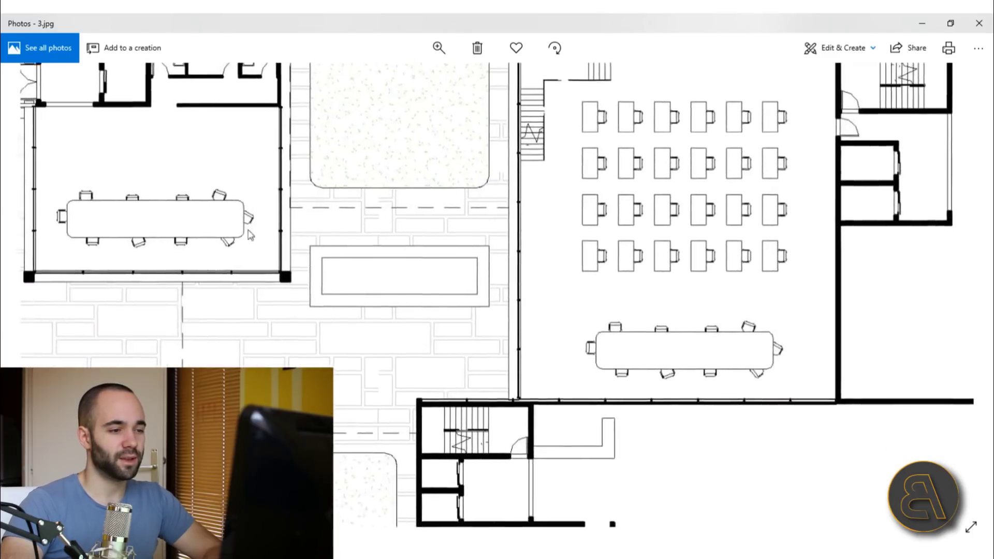
left_click_drag(520, 296, 346, 343)
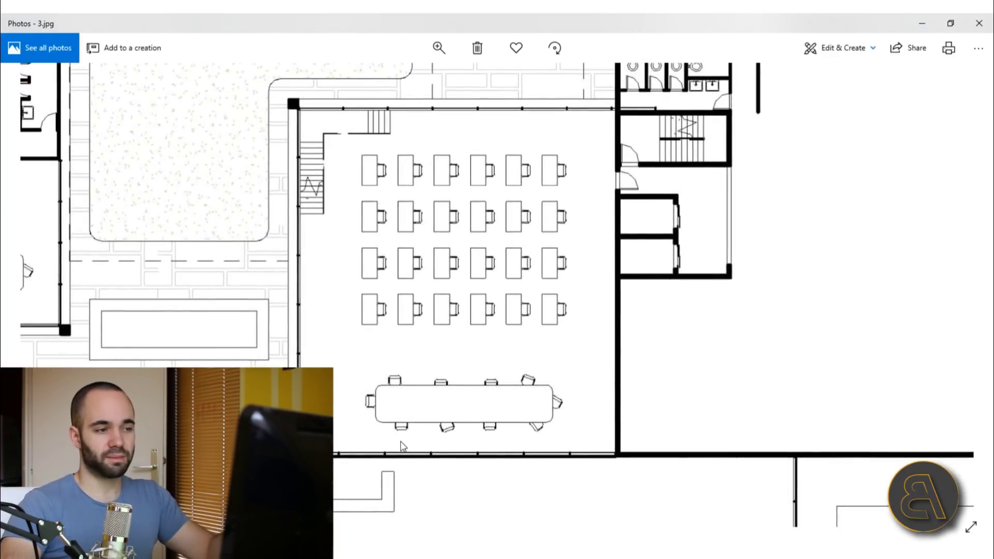
left_click_drag(530, 415, 509, 426)
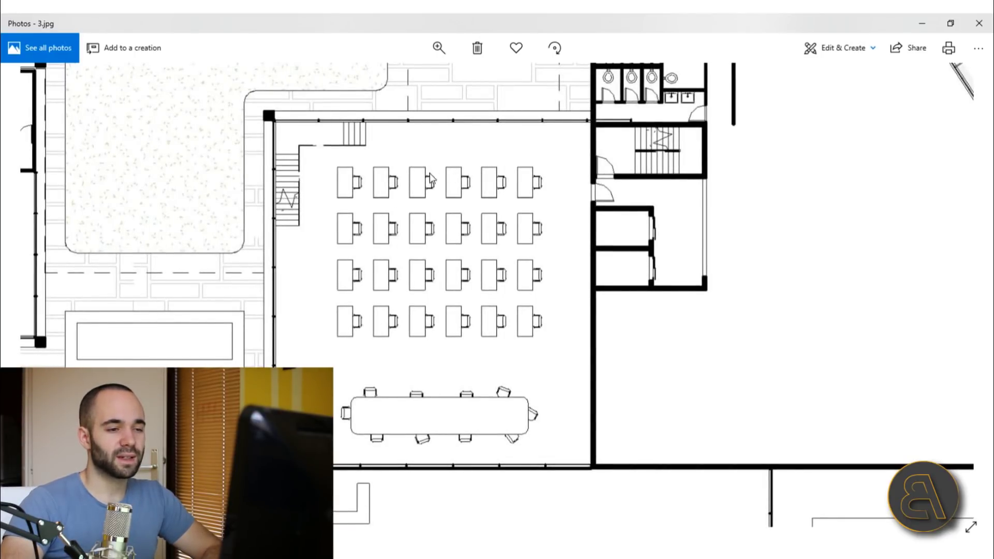
scroll(492, 310, "down", 2)
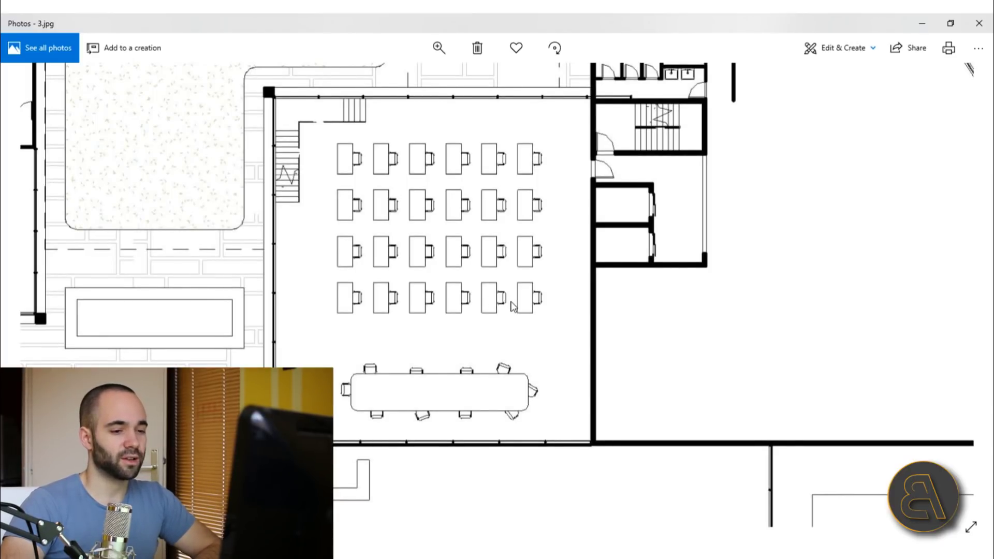
Step: Examine the lower wing's upper level with its reception counter, restrooms, inner stair core and glazed partition beside the large rectangular opening
left_click_drag(486, 520, 454, 236)
left_click_drag(545, 297, 483, 331)
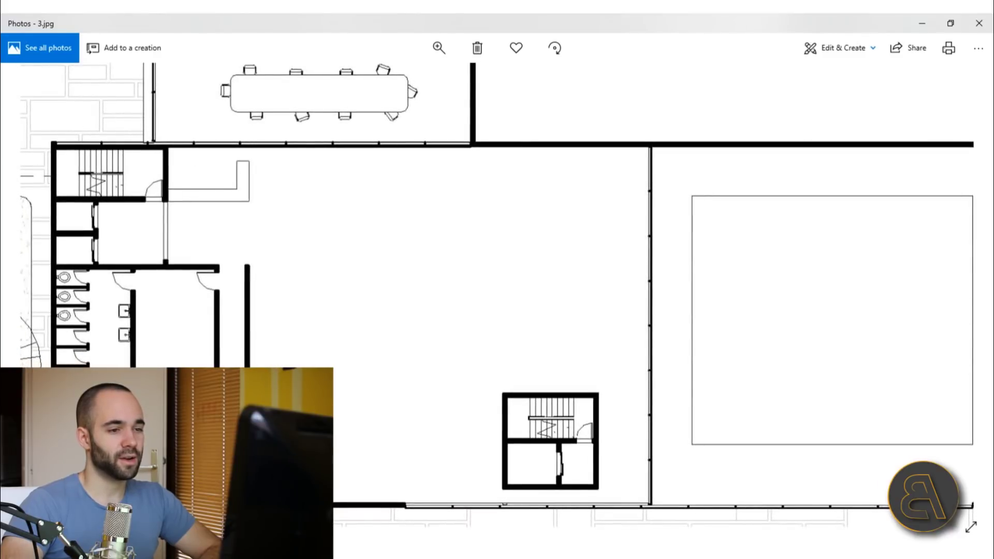
left_click_drag(591, 342, 310, 337)
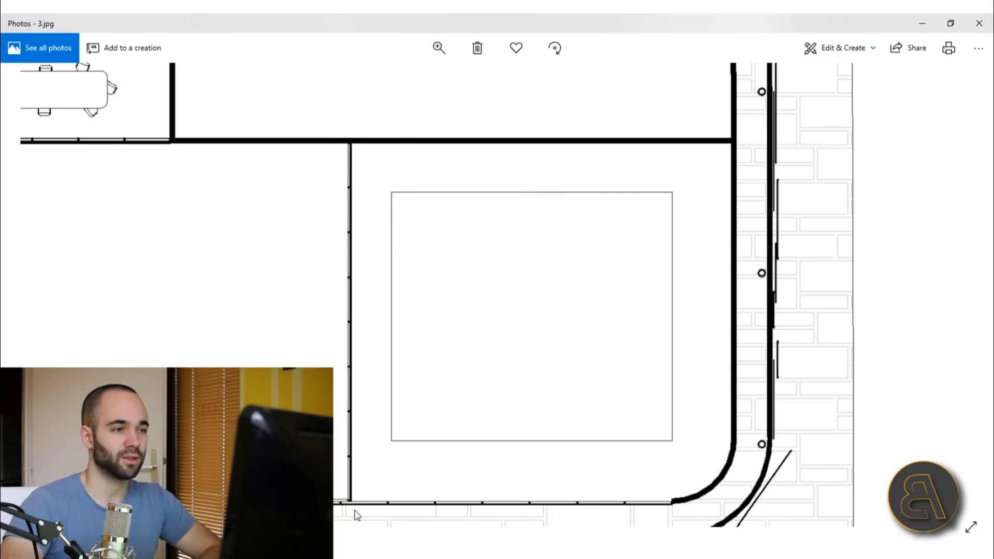
Step: Examine image 3's wider layout, relating the pavilions, roof terrace, planted courtyard, classroom and main building's slanted facade
left_click(439, 48)
left_click_drag(406, 78, 397, 81)
left_click_drag(399, 215, 690, 385)
left_click_drag(464, 317, 476, 414)
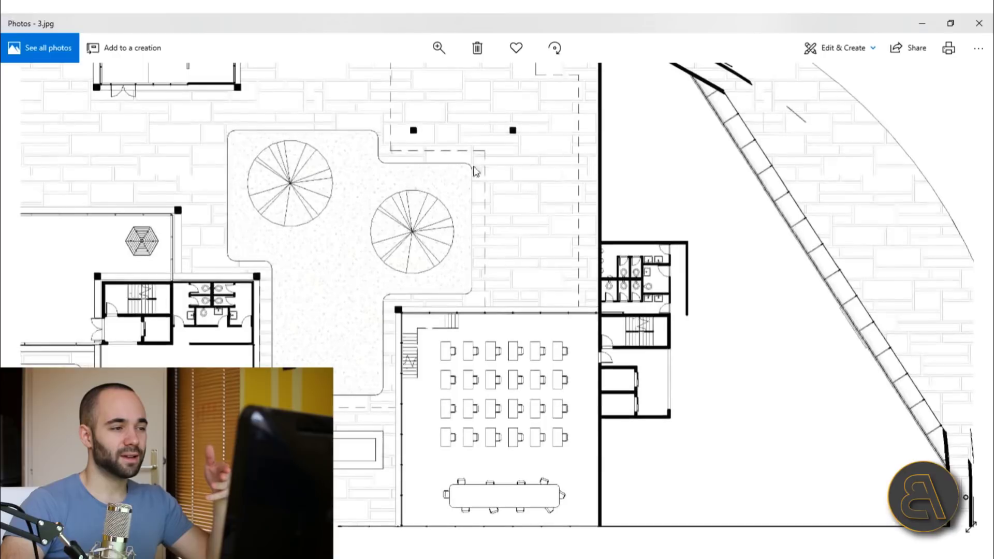
left_click_drag(426, 312, 507, 165)
left_click_drag(564, 337, 538, 455)
left_click_drag(327, 259, 370, 396)
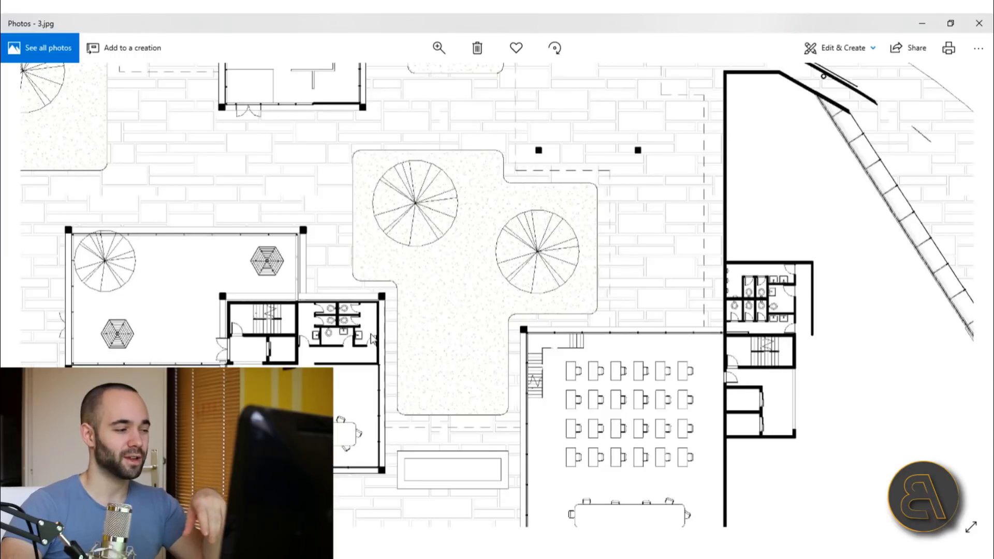
left_click_drag(496, 328, 461, 295)
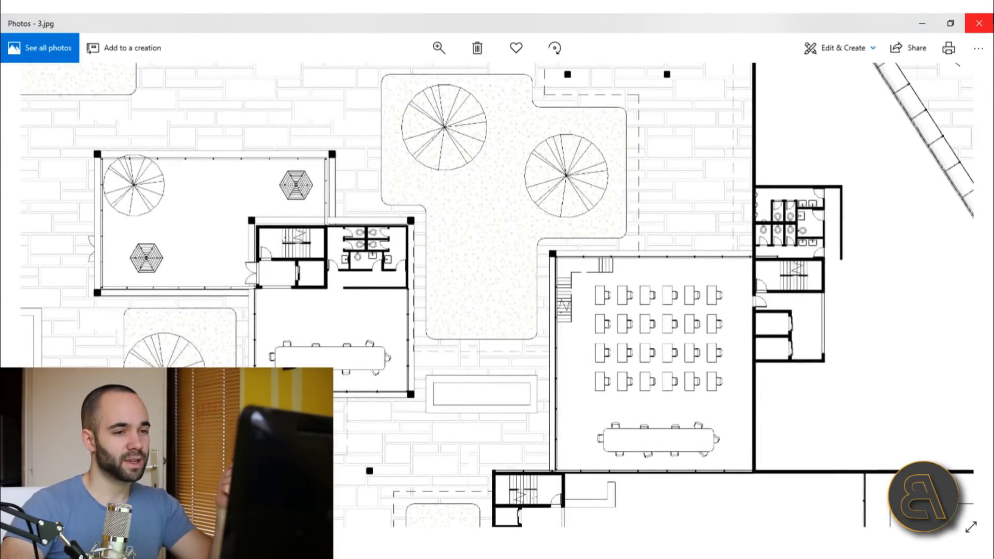
Step: Close image 3, return to the Revit 3D view and orbit the model to look at the courtyard-side pavilions
left_click(979, 25)
left_click(608, 372)
middle_click_drag(662, 412, 591, 423, "shift")
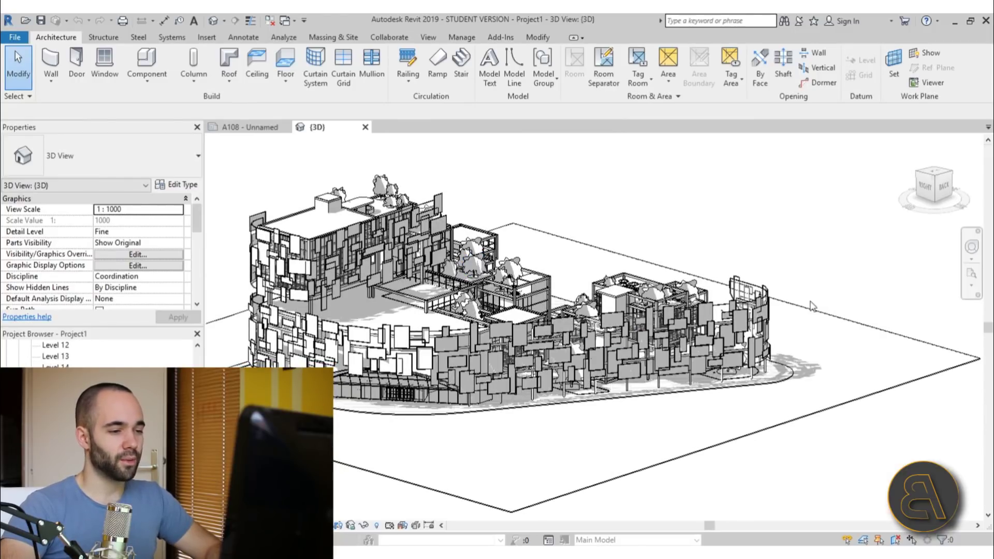
mouse_move(783, 204)
middle_mouse_down("shift")
mouse_move(740, 248)
mouse_move(611, 290)
mouse_move(522, 341)
mouse_move(446, 275)
mouse_move(440, 247)
middle_mouse_up("shift")
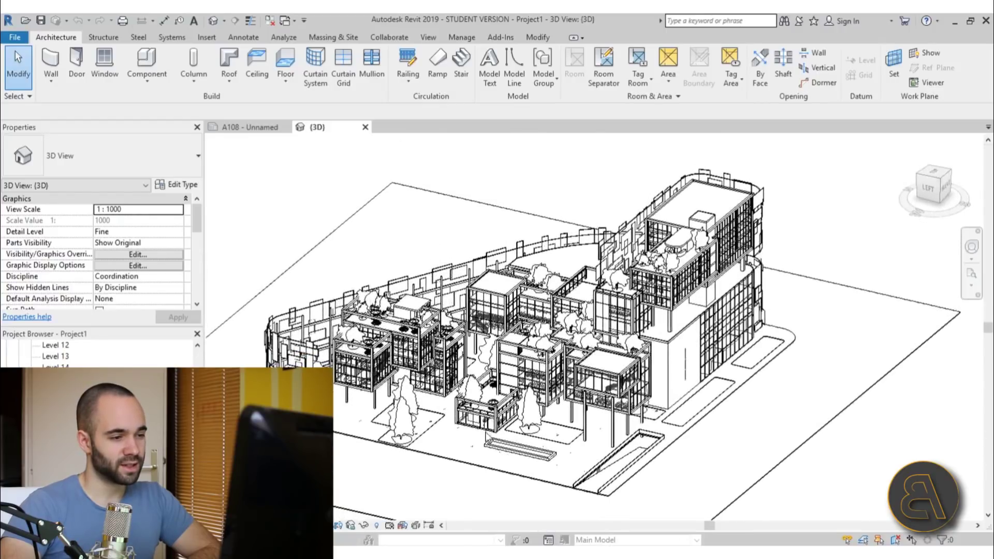
scroll(443, 337, "up", 2)
Step: Select the linked model A segment.rvt in the 3D view to show it as one Revit link, and clear the selection
left_click(422, 394)
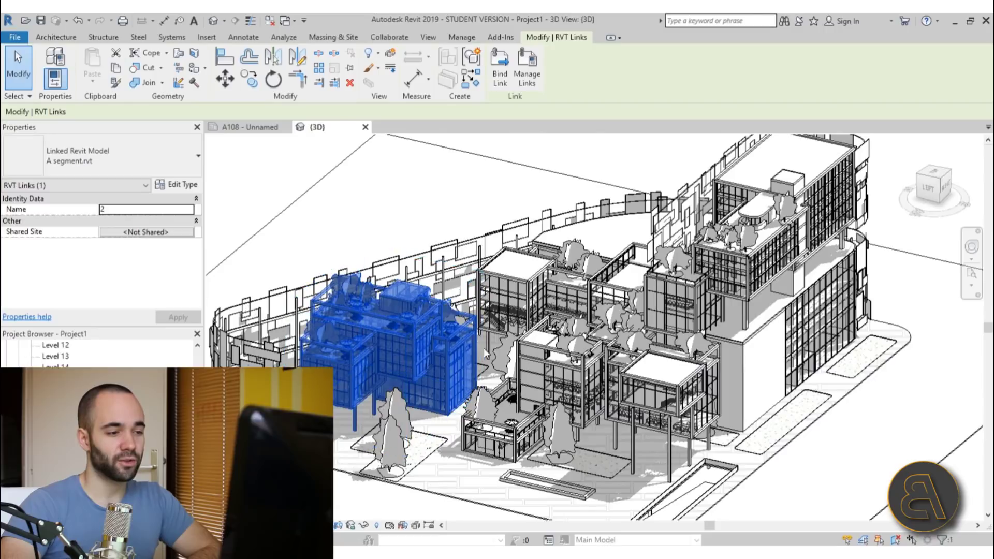
scroll(394, 311, "up", 3)
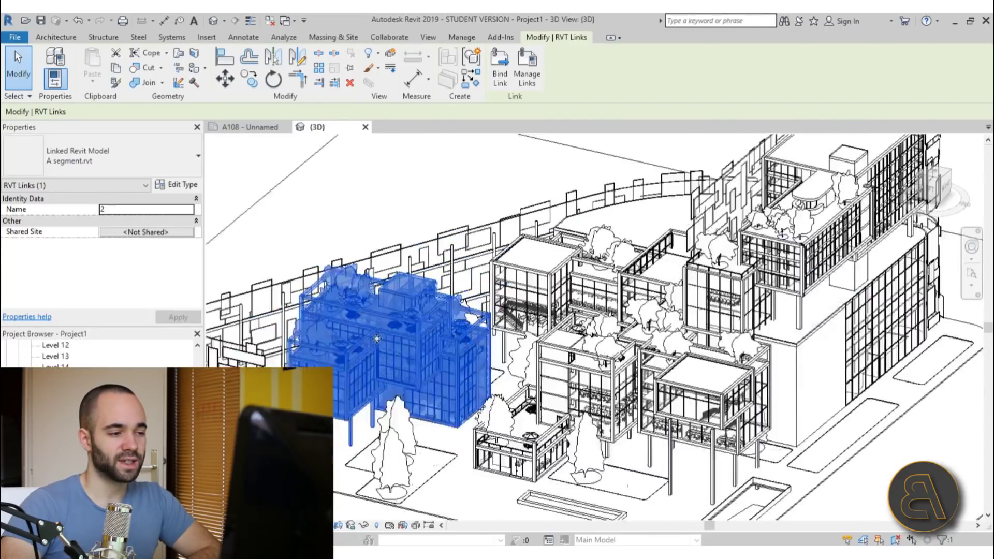
left_click(328, 199)
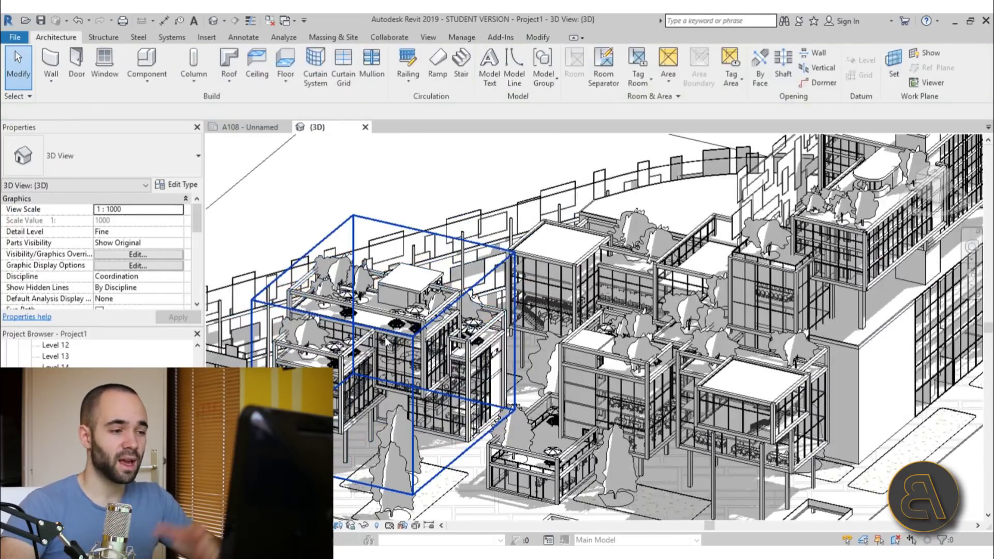
left_click(372, 307)
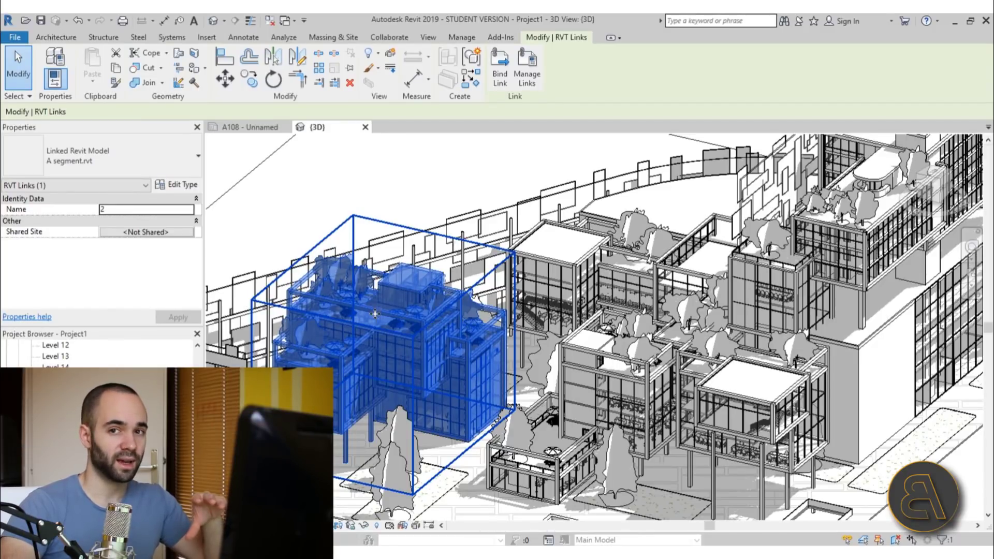
left_click(495, 176)
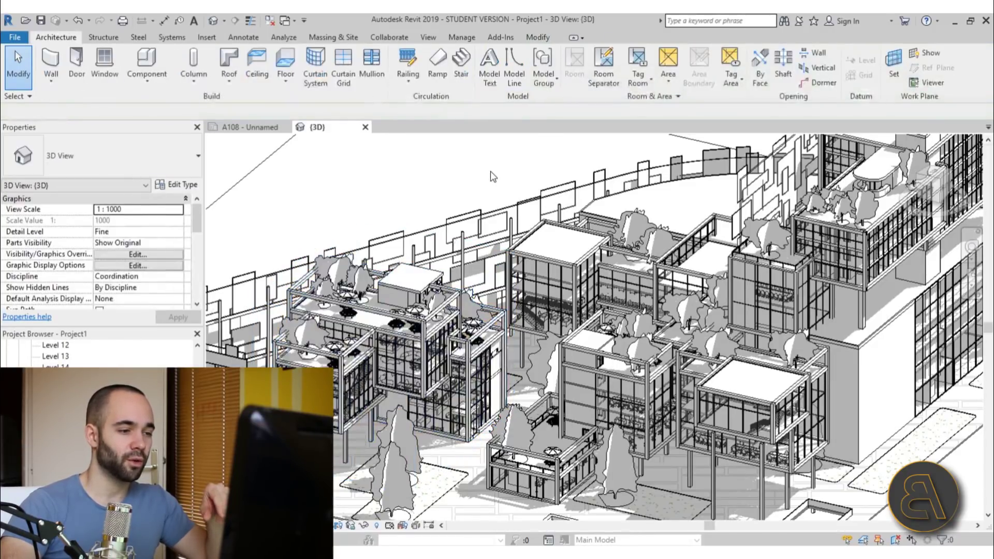
left_click(353, 324)
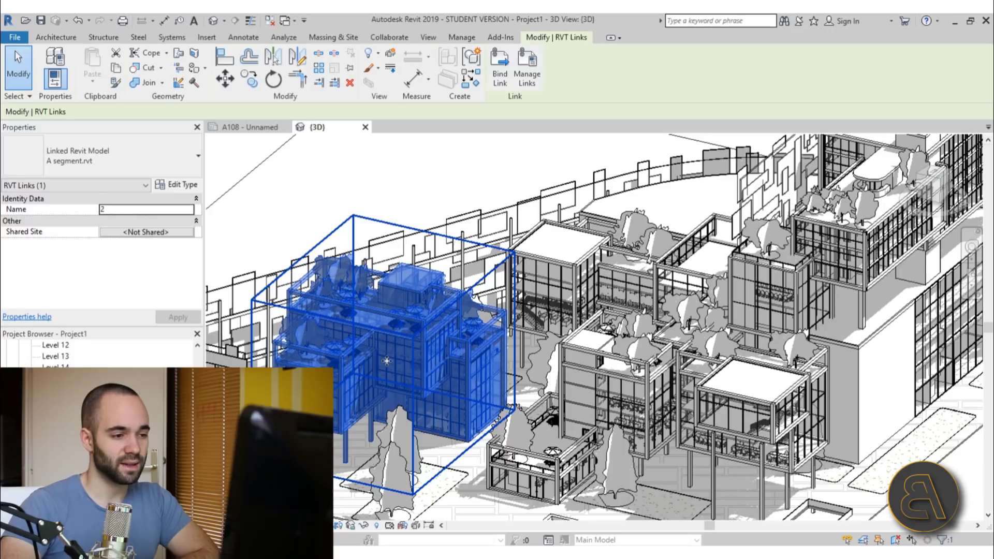
middle_click_drag(404, 372, 406, 327)
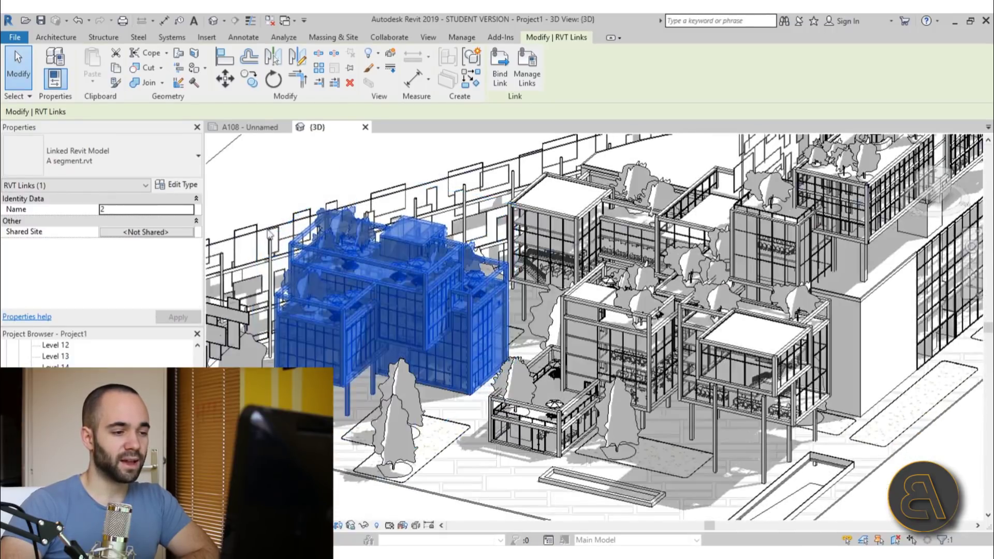
key("Escape")
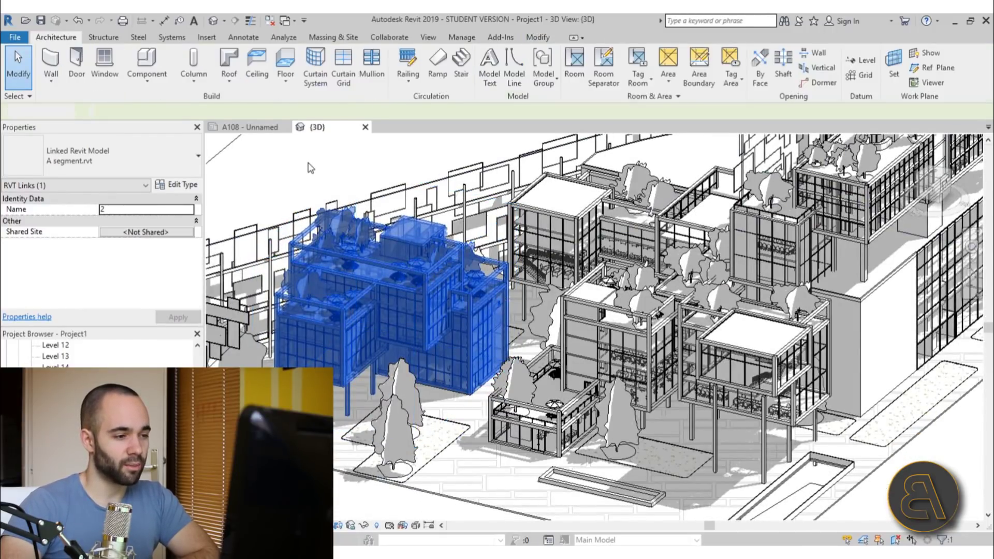
Step: Examine the A segment pavilion up close, with its glazed facade, furnished interior and roof terraces
scroll(438, 352, "up", 4)
scroll(453, 377, "down", 4)
scroll(430, 327, "up", 4)
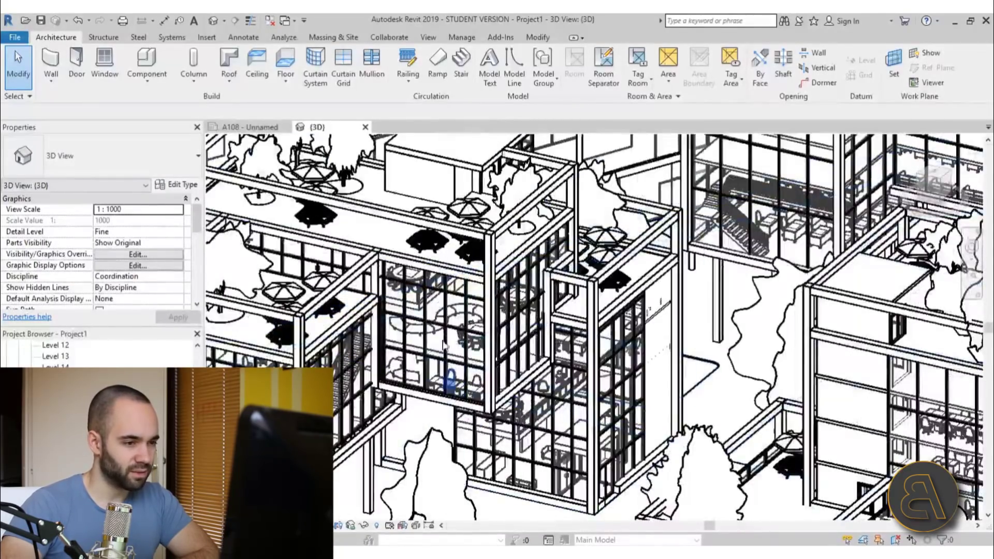
Step: Open the floor plan image 4.jpg from the project image folder and look over the complete site layout
scroll(377, 501, "up", 3)
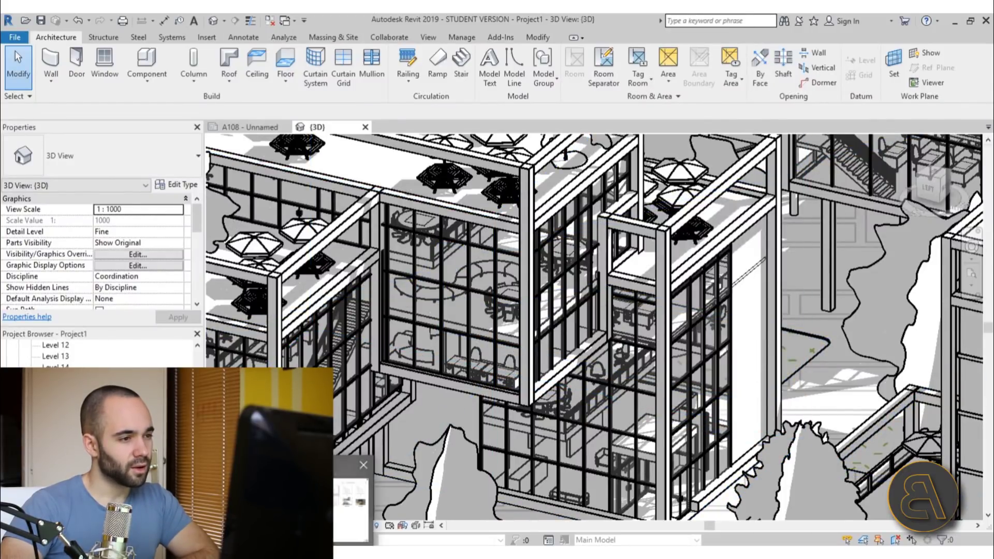
left_click(351, 503)
double_click(681, 134)
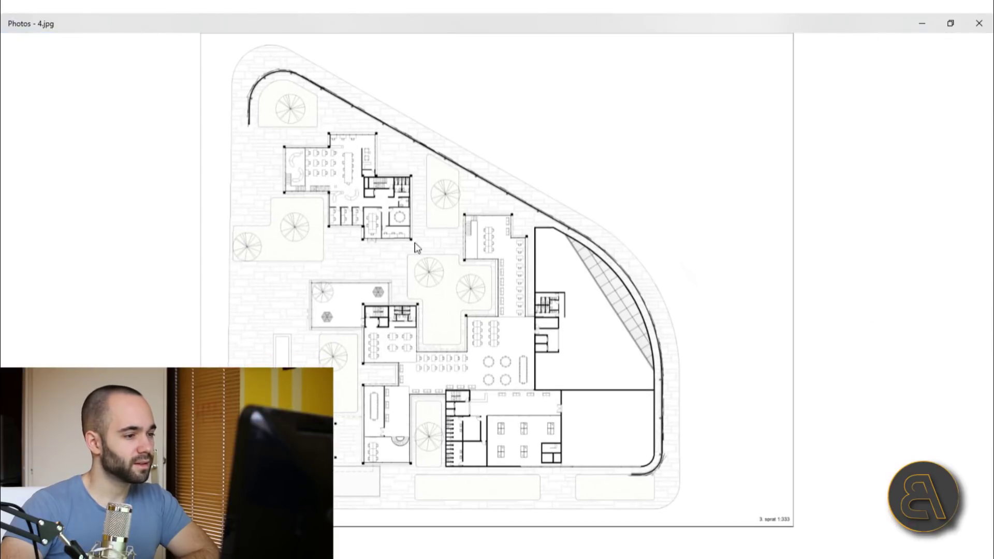
scroll(415, 111, "up", 5)
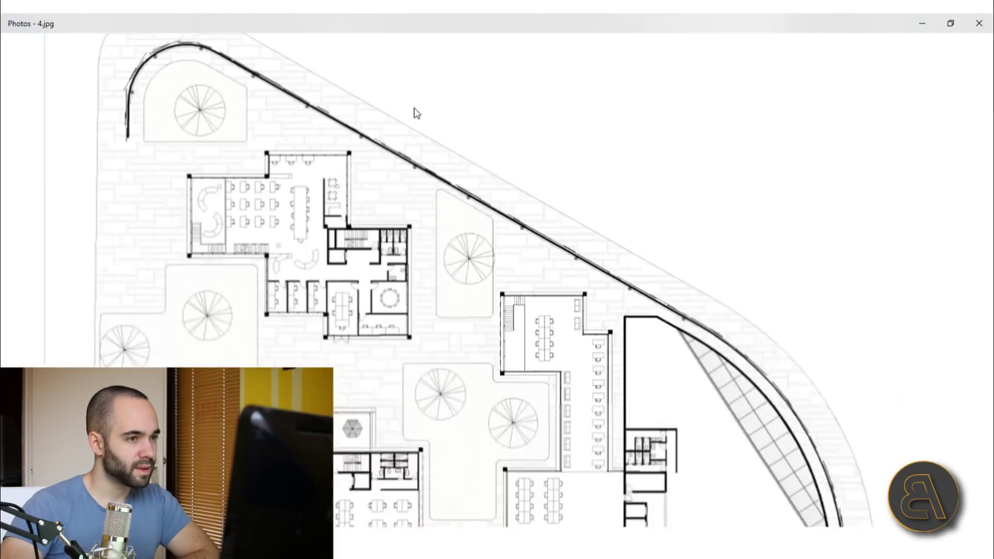
scroll(323, 266, "down", 5)
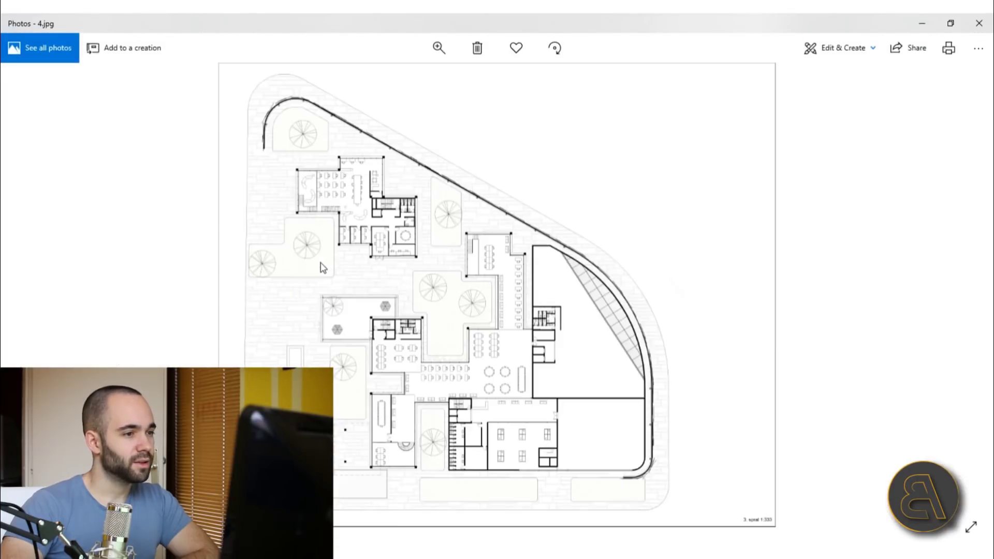
Step: Enlarge the floor plan in 4.jpg around the detached pavilion beside the perimeter wall so its furnished rooms are readable
left_click_drag(423, 78, 437, 79)
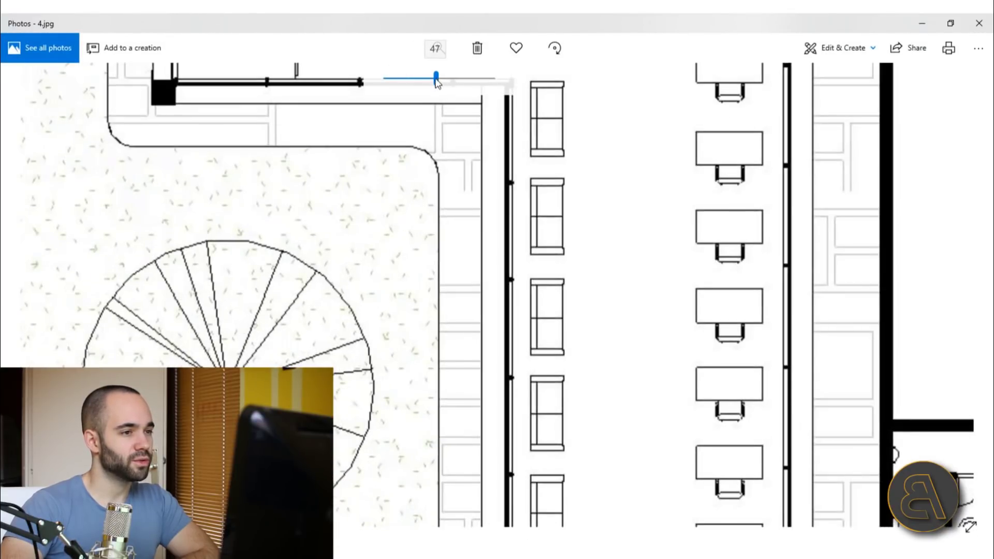
scroll(405, 401, "up", 5)
left_click_drag(339, 233, 330, 155)
left_click_drag(515, 257, 701, 461)
left_click_drag(297, 217, 440, 481)
left_click(439, 49)
left_click_drag(435, 78, 401, 83)
left_click_drag(543, 266, 602, 271)
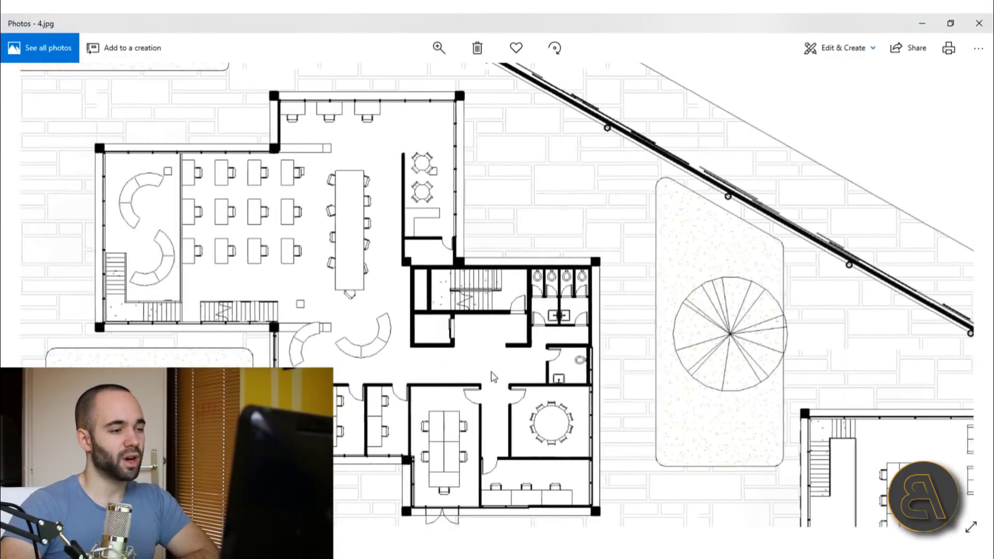
Step: Examine the pavilion's floor plan, following its open work area, curved seating, stairs, restrooms, offices and meeting rooms
left_click_drag(629, 448, 636, 413)
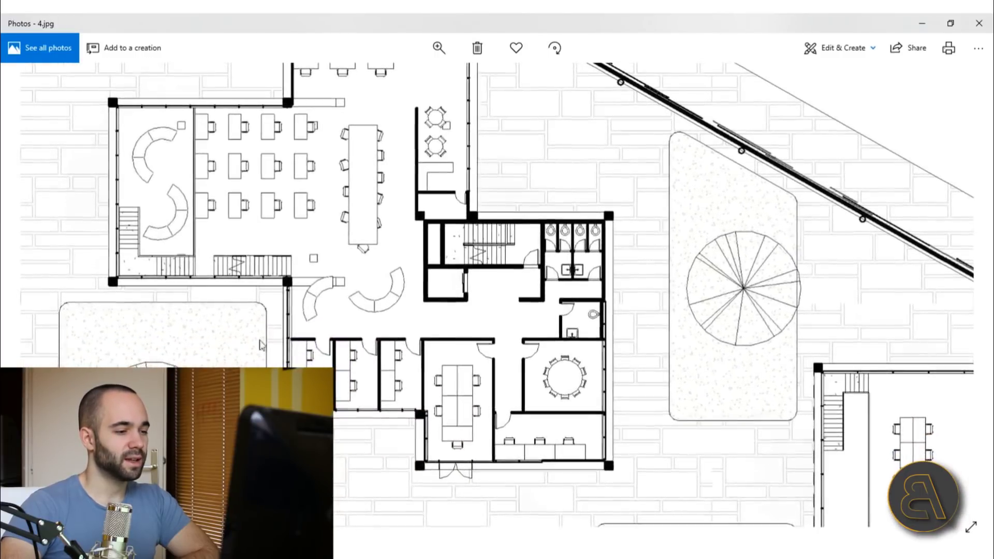
left_click_drag(512, 357, 517, 466)
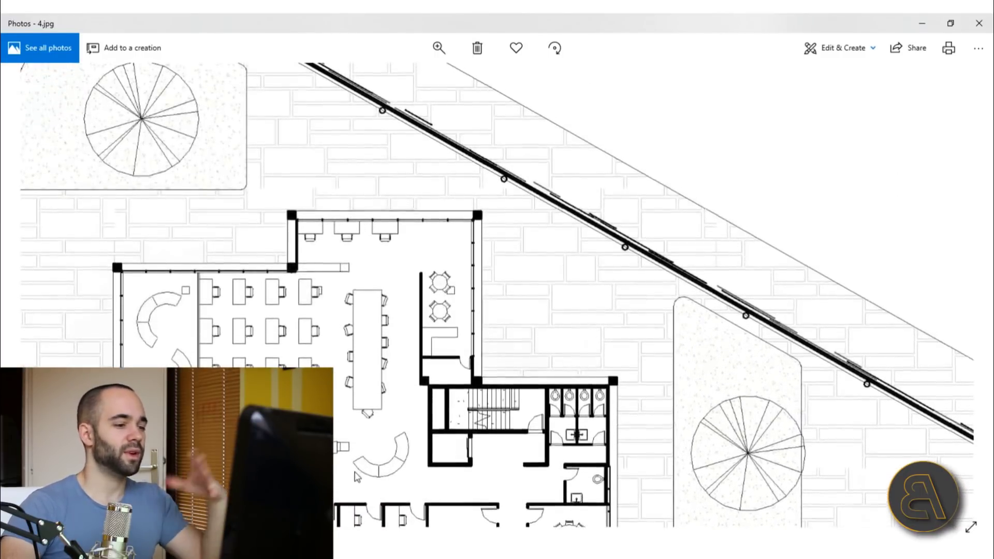
left_click_drag(335, 471, 341, 436)
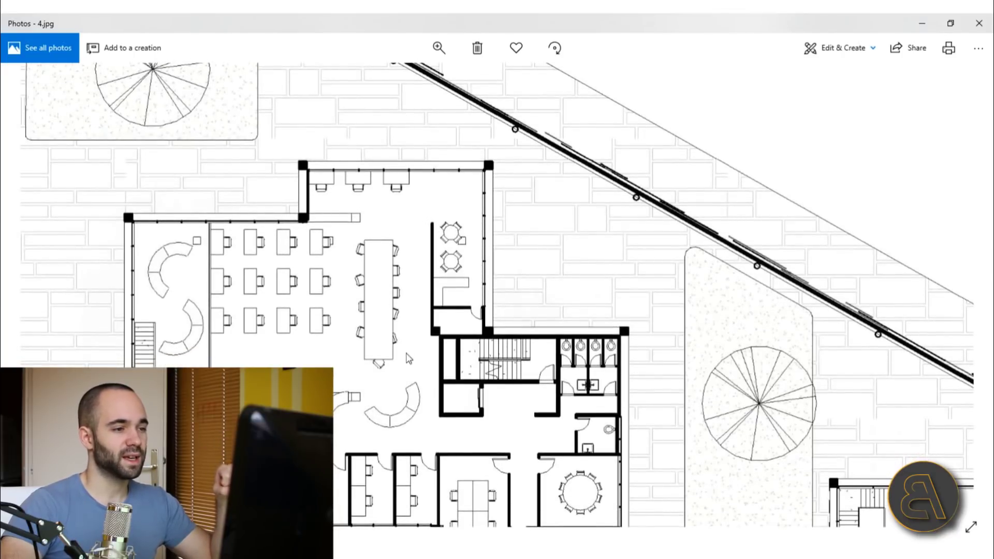
left_click_drag(391, 393, 392, 379)
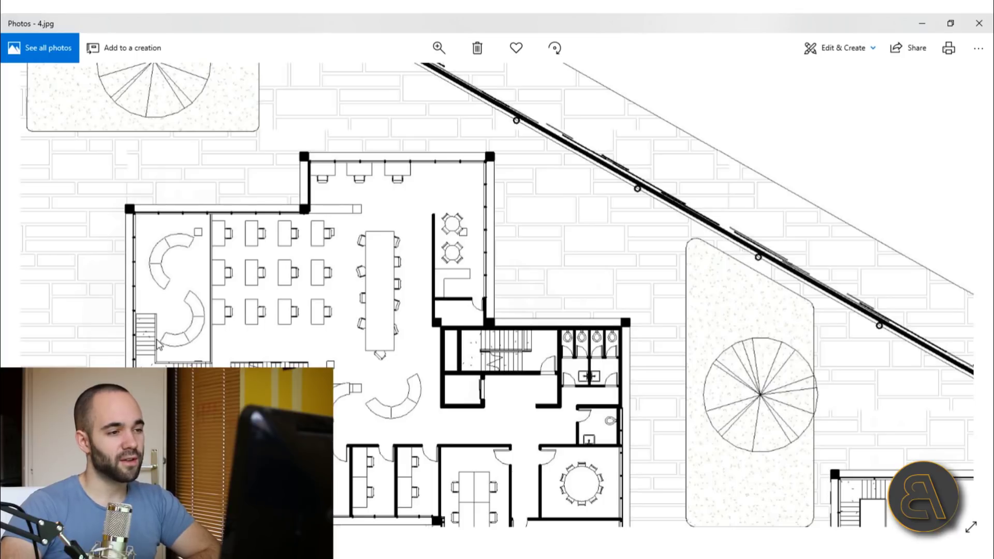
left_click_drag(418, 430, 425, 277)
left_click_drag(523, 335, 524, 414)
scroll(521, 156, "up", 1)
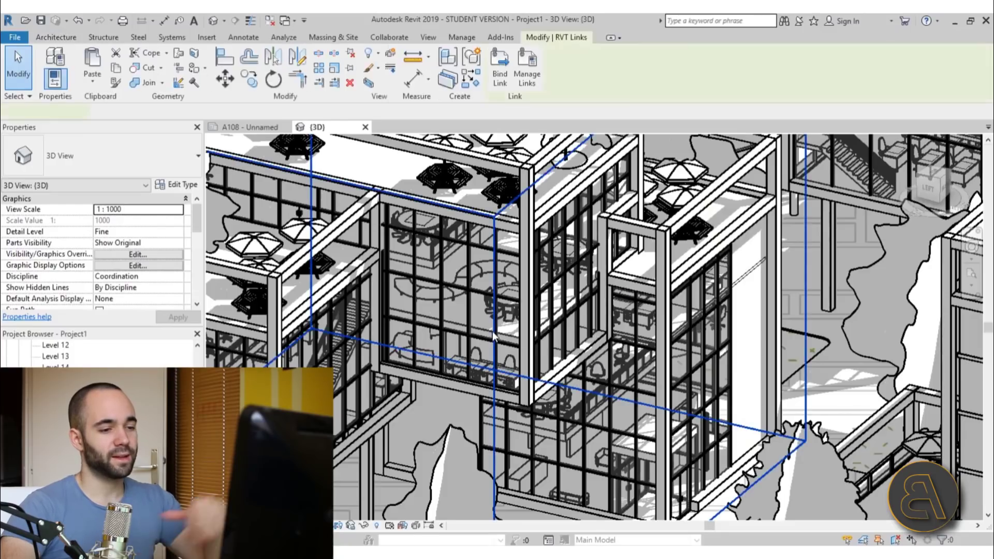
Step: In the Revit 3D view, show the whole complex, select the linked model A segment.rvt to point it out, and clear the selection
scroll(493, 335, "down", 10)
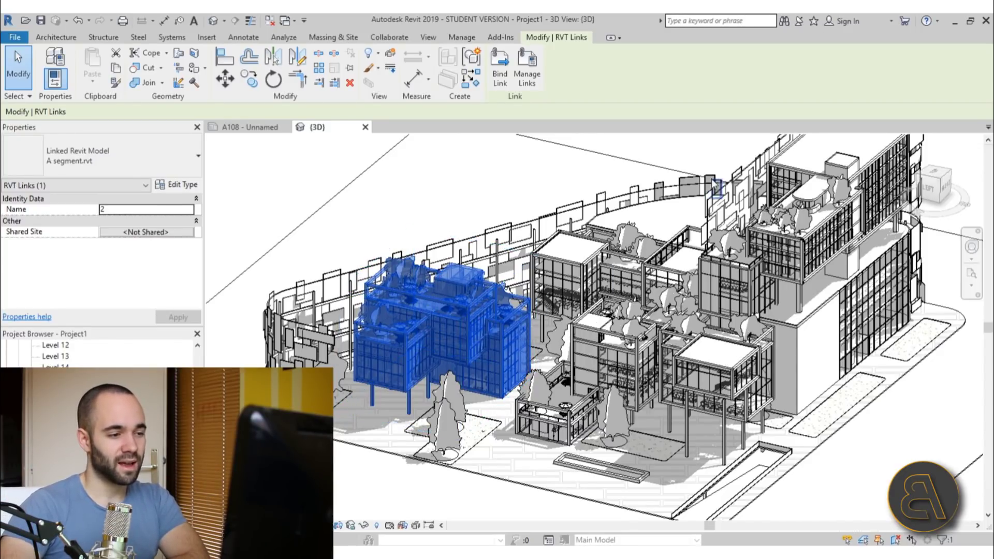
key("Escape")
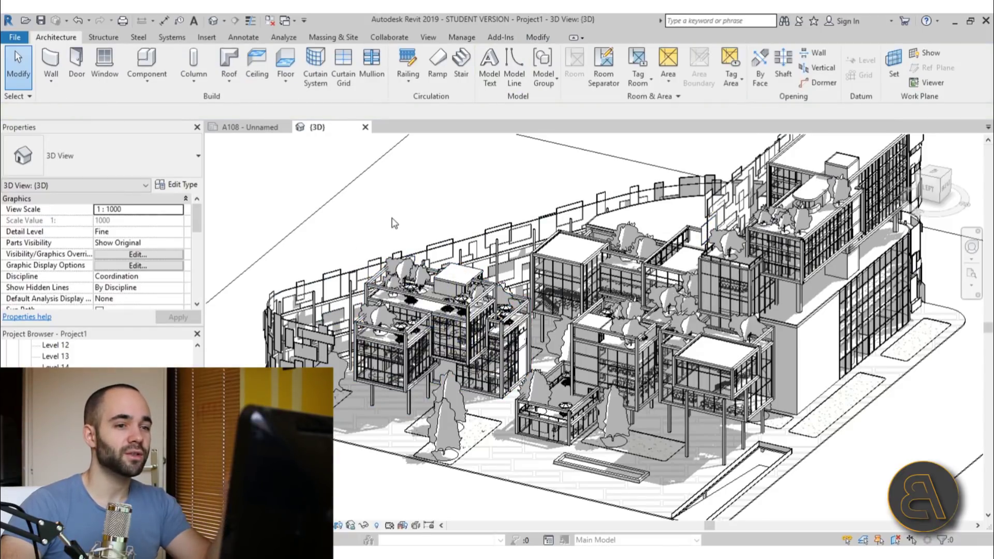
left_click(404, 306)
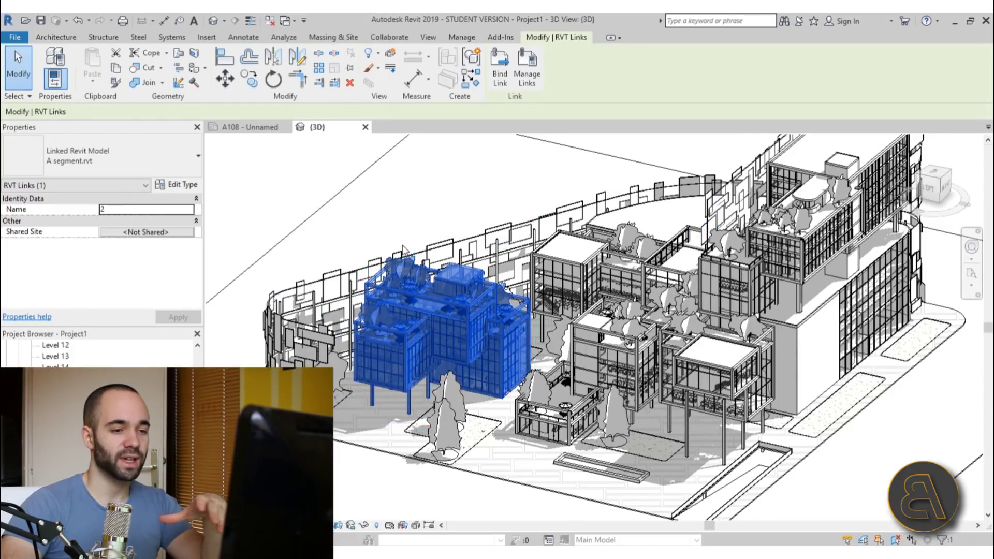
left_click(15, 51)
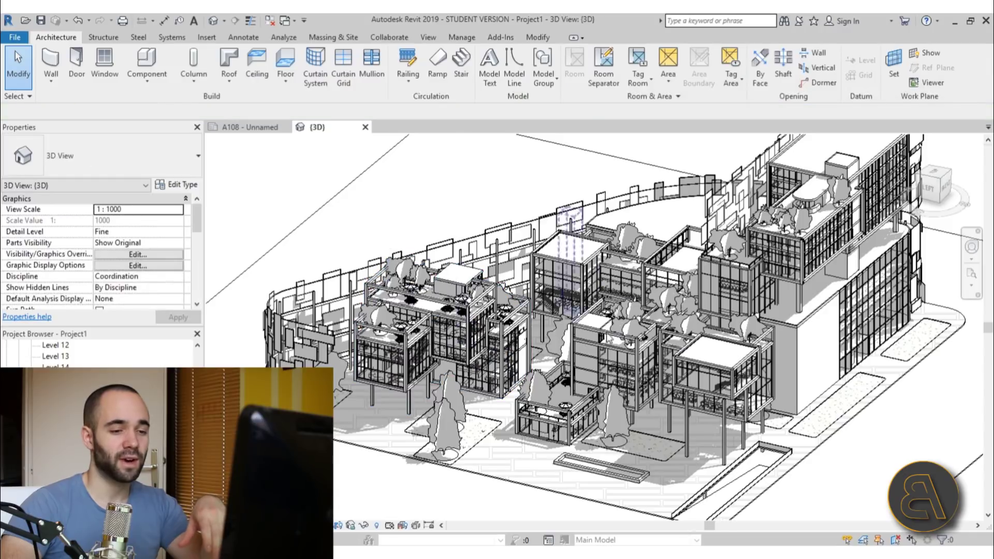
Step: Orbit around the entire building complex in the 3D view to show it from its right and back sides
scroll(653, 380, "down", 1)
middle_click_drag(653, 380, 621, 382)
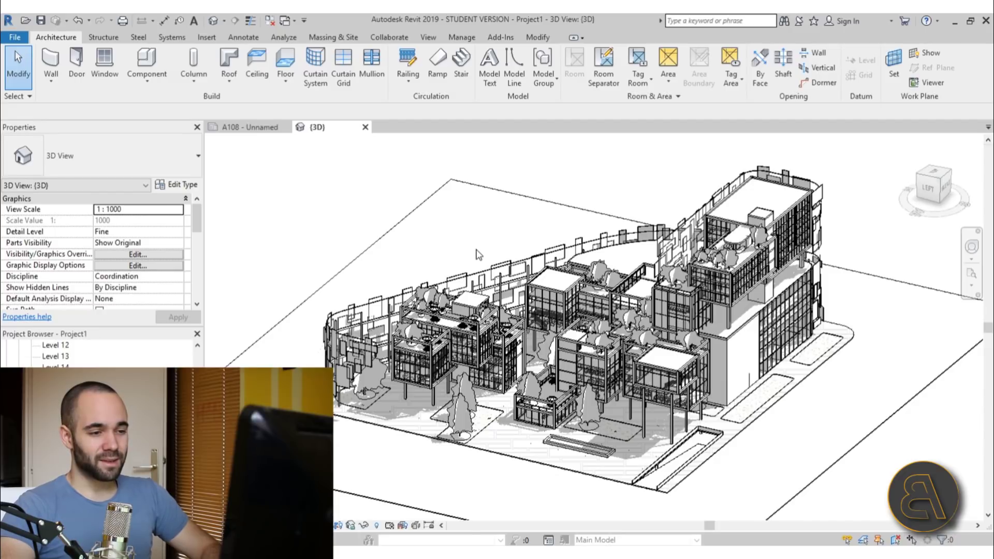
middle_click_drag(568, 305, 751, 321, "shift")
middle_click_drag(626, 307, 681, 325, "shift")
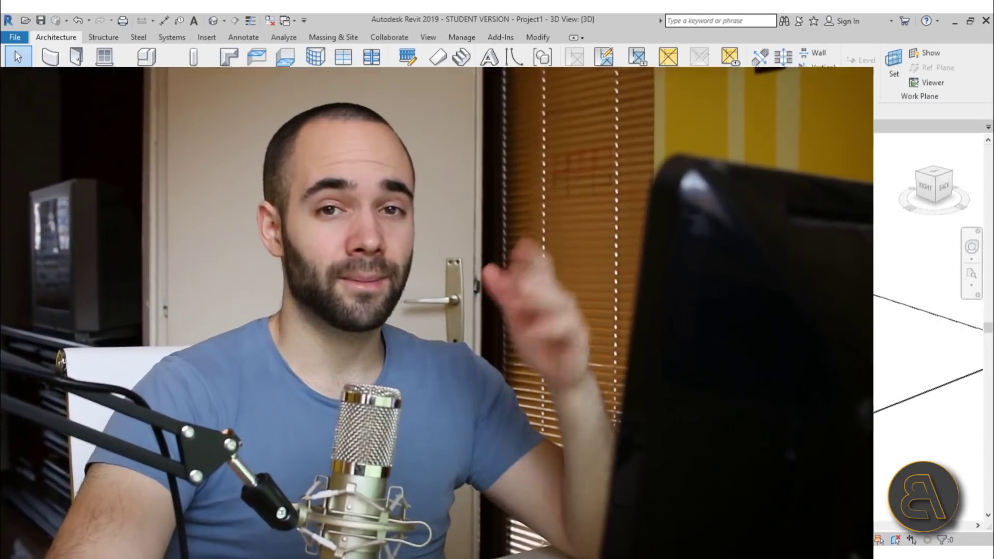